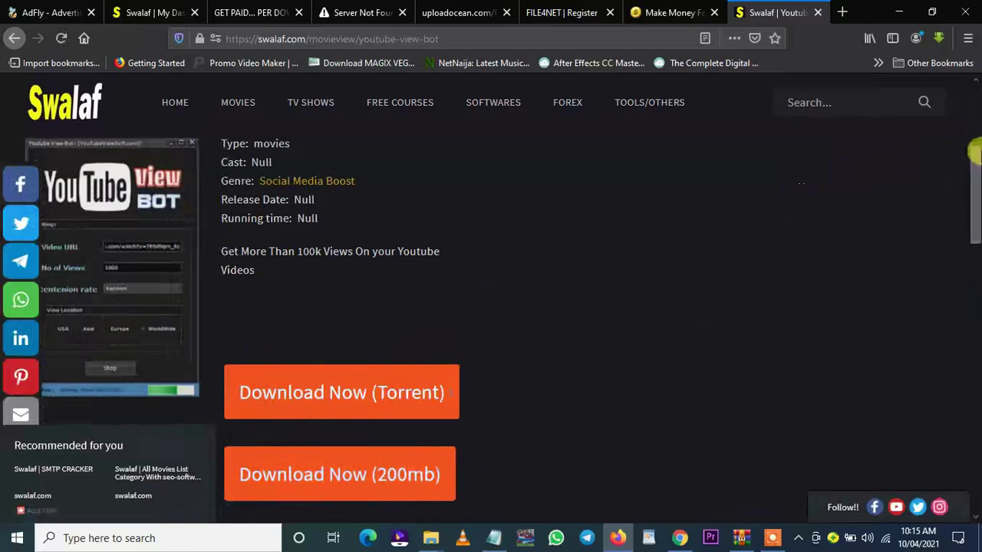
Step: Follow the YouTube View Bot download link, proceed to the target site and dismiss the blocked pop-up notice
drag(975, 176, 975, 208)
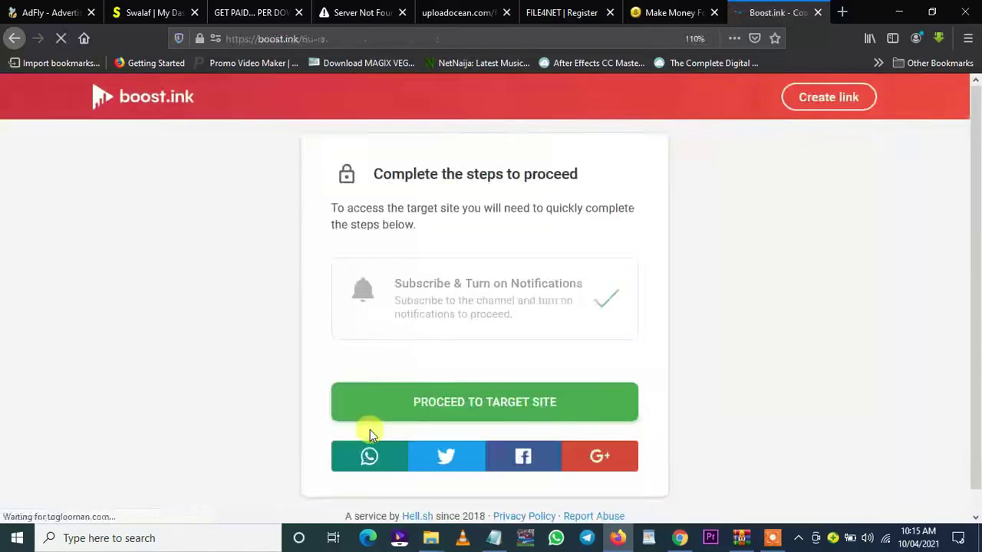
click(405, 402)
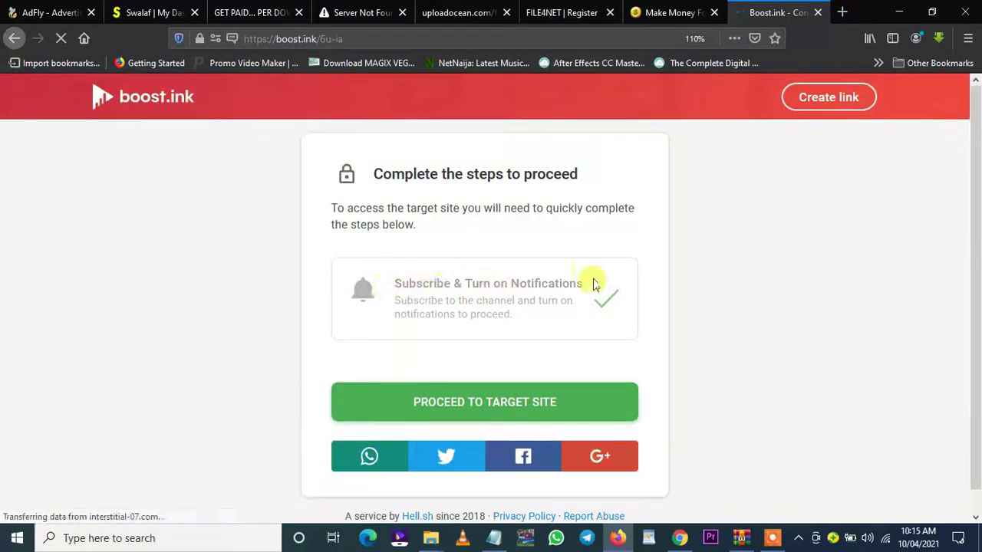
click(816, 13)
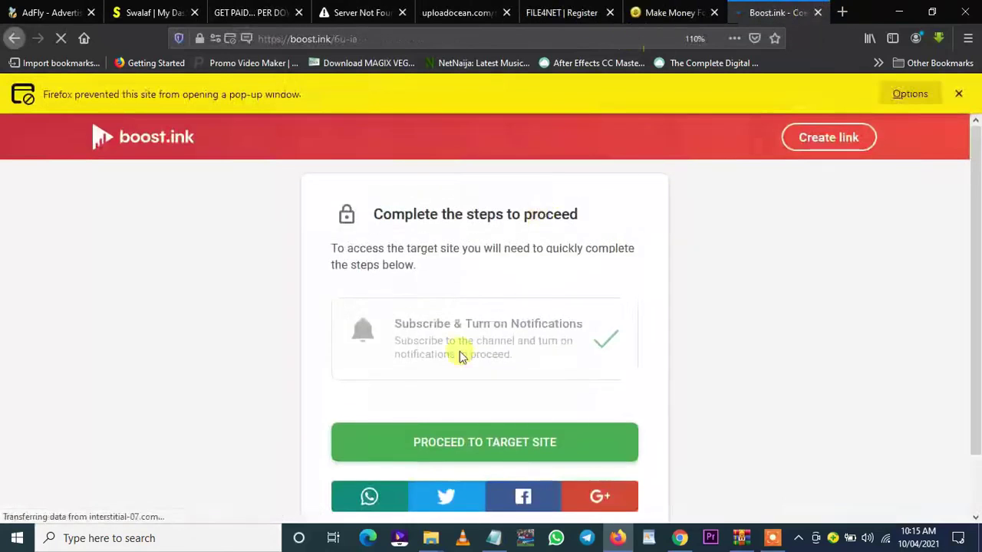
click(959, 94)
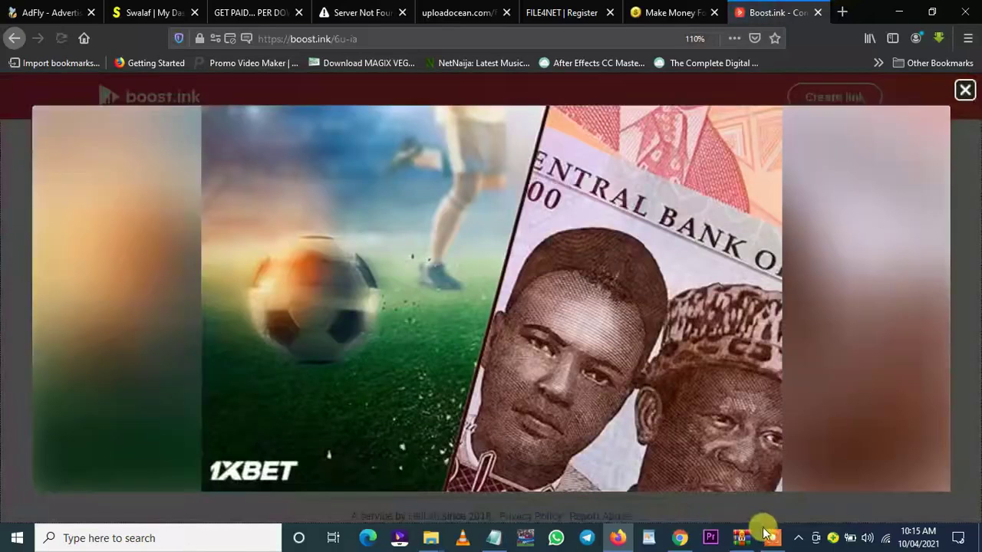
mouse_move(772, 534)
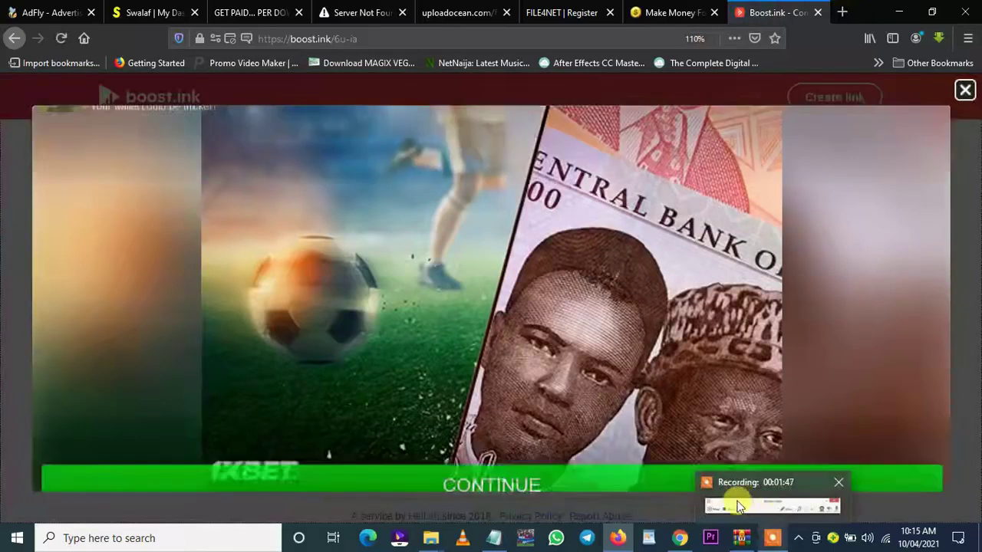
click(738, 506)
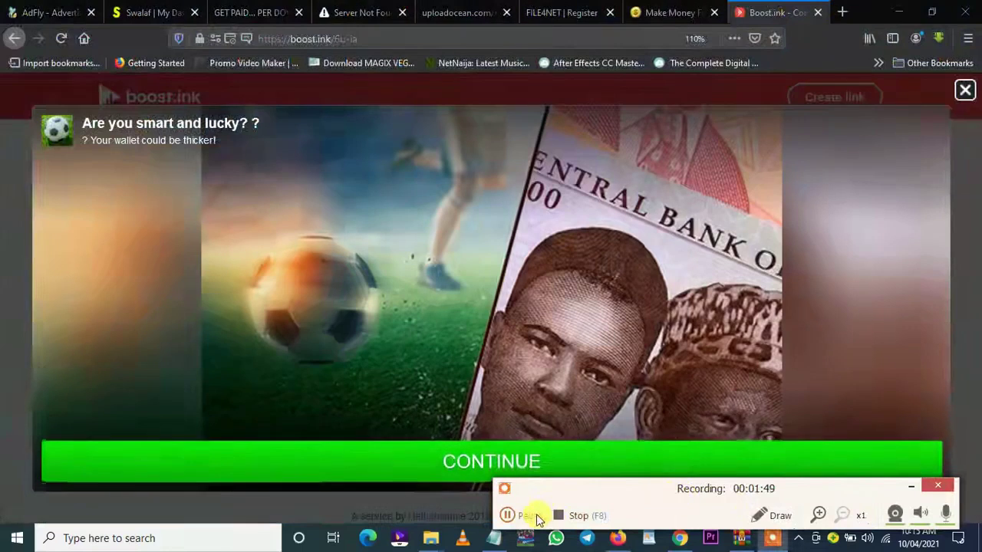
click(537, 518)
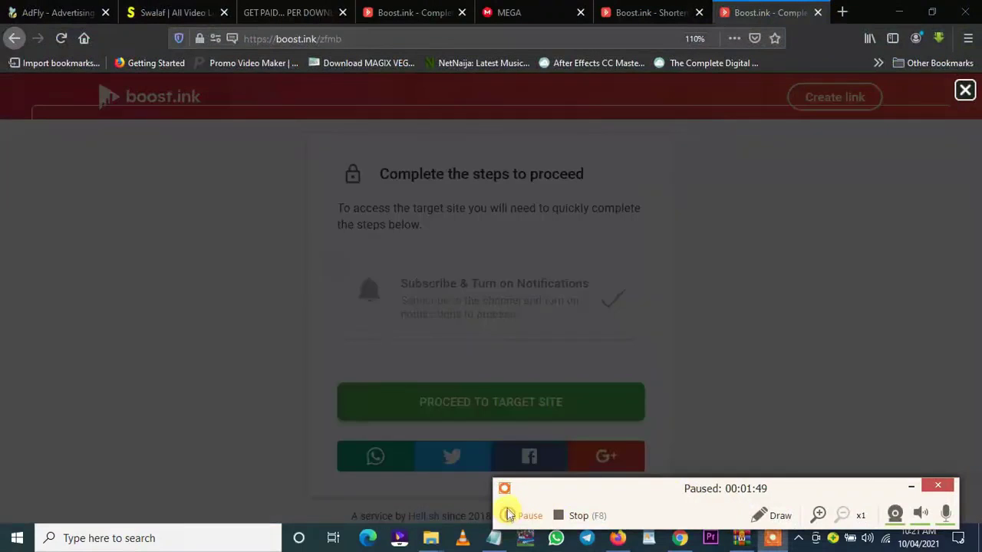
click(509, 516)
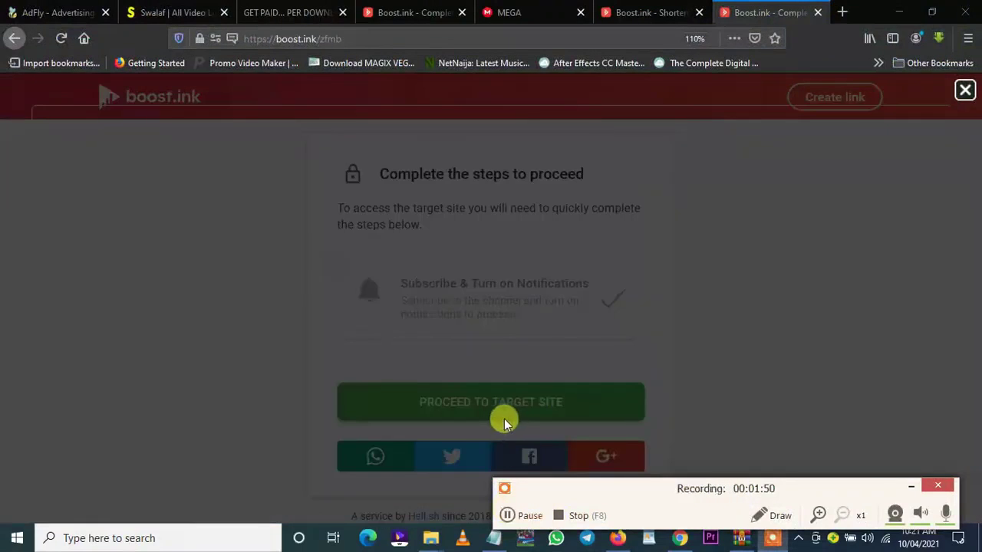
Step: Close the ad overlay, proceed through the boost.ink gate to MEGA, and download Youtube View Bot.zip
click(438, 390)
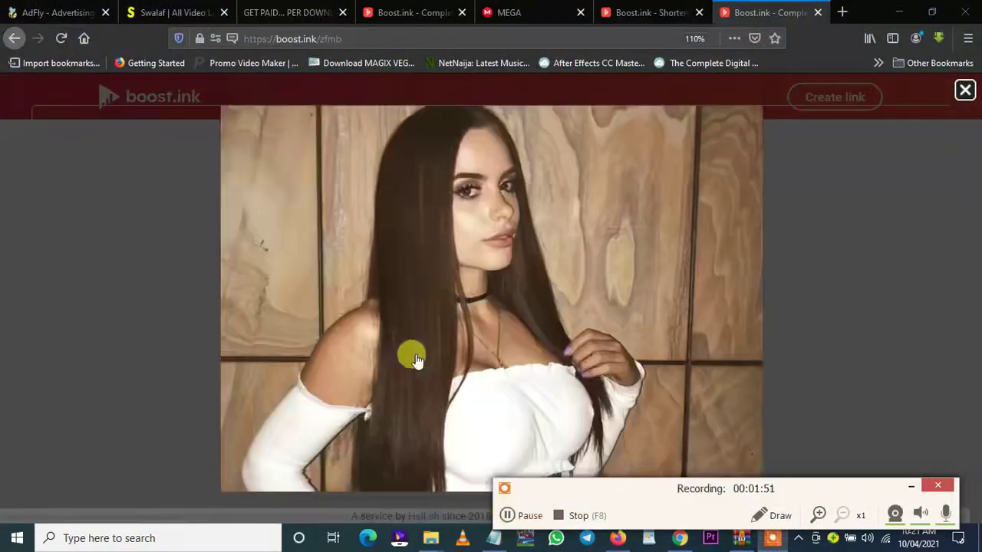
click(965, 90)
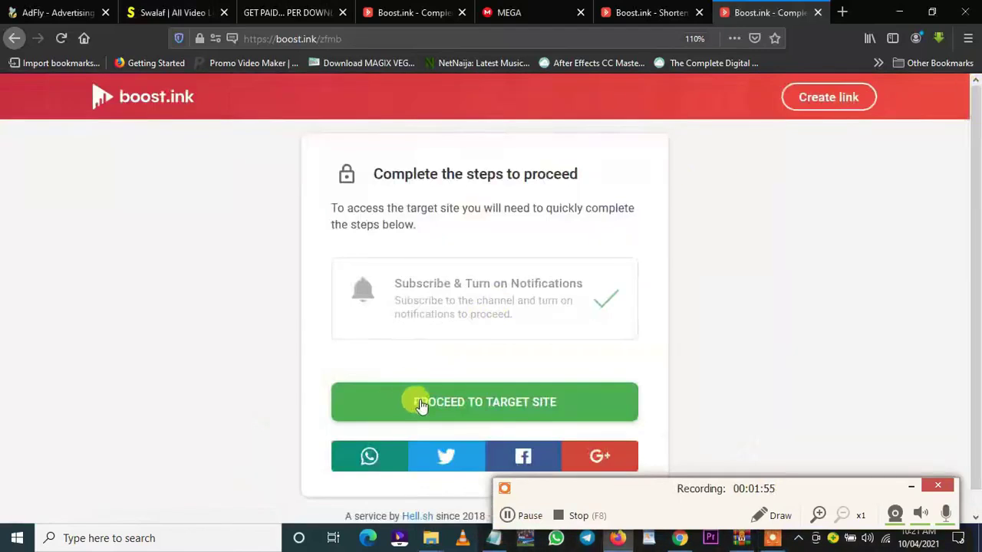
click(452, 396)
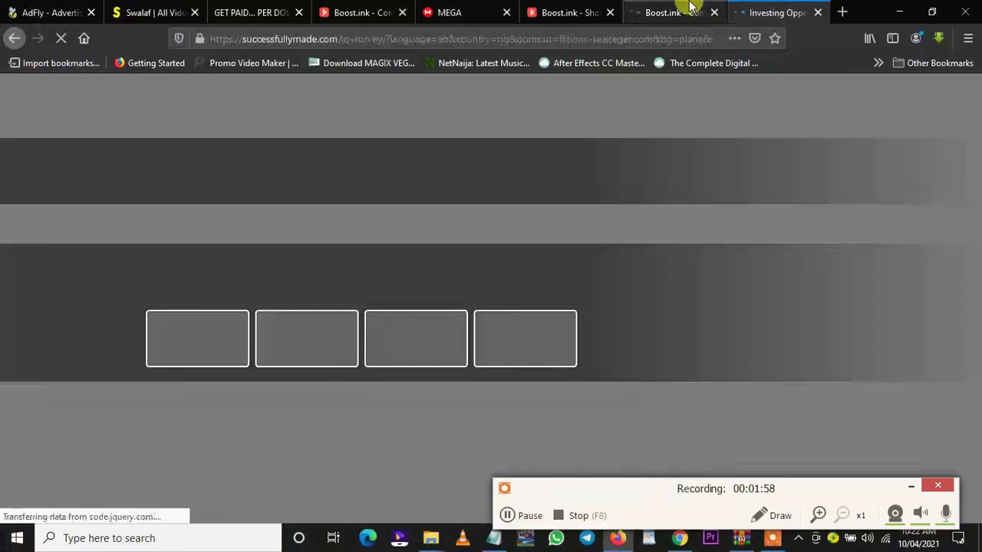
click(691, 8)
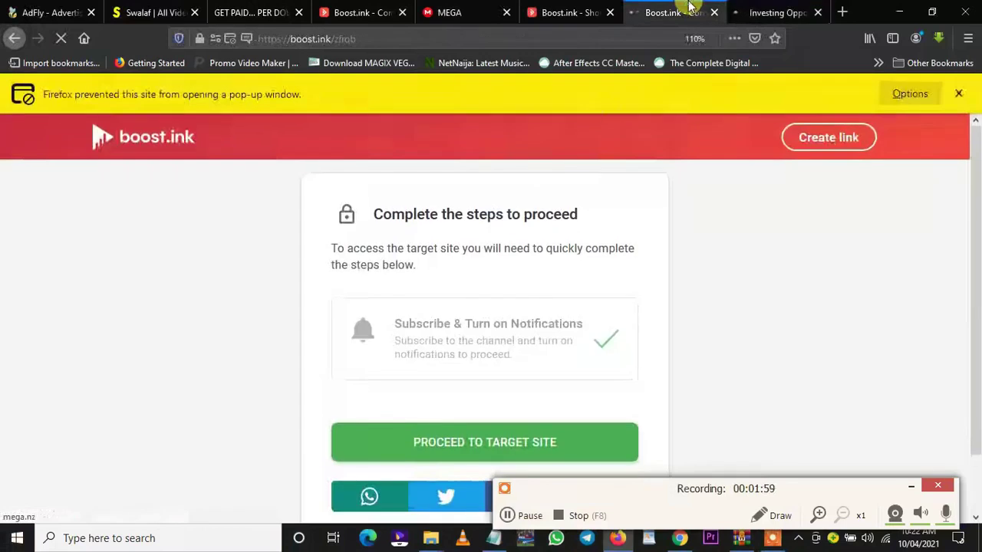
click(443, 437)
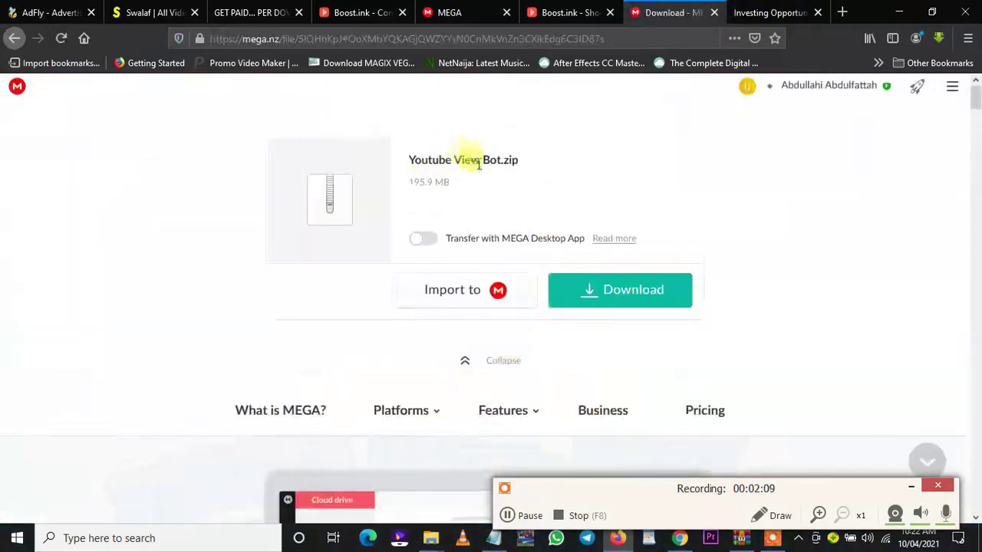
click(613, 291)
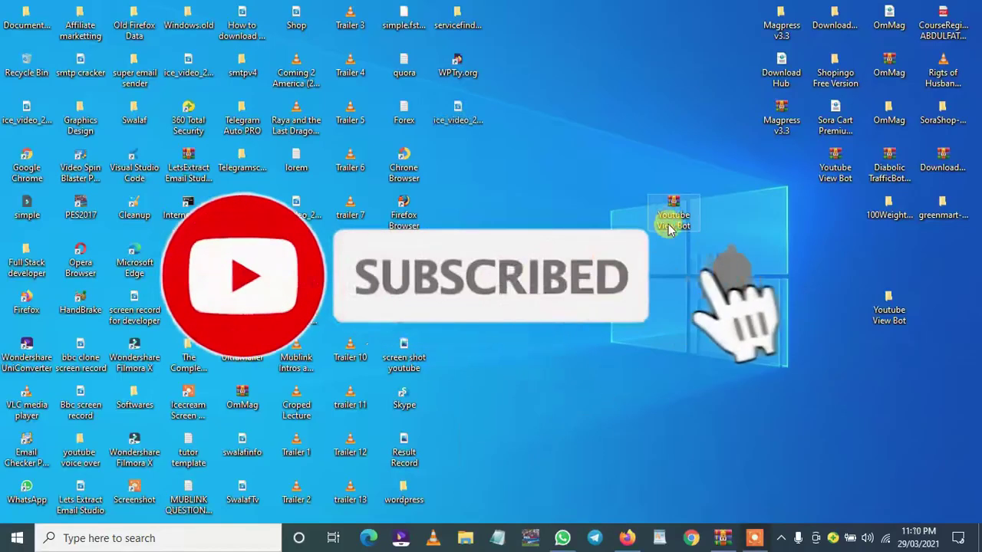
Step: Open the Youtube View Bot archive from the desktop and launch the Auto_Youtube application inside its Youtube View Bot folder
double_click(673, 218)
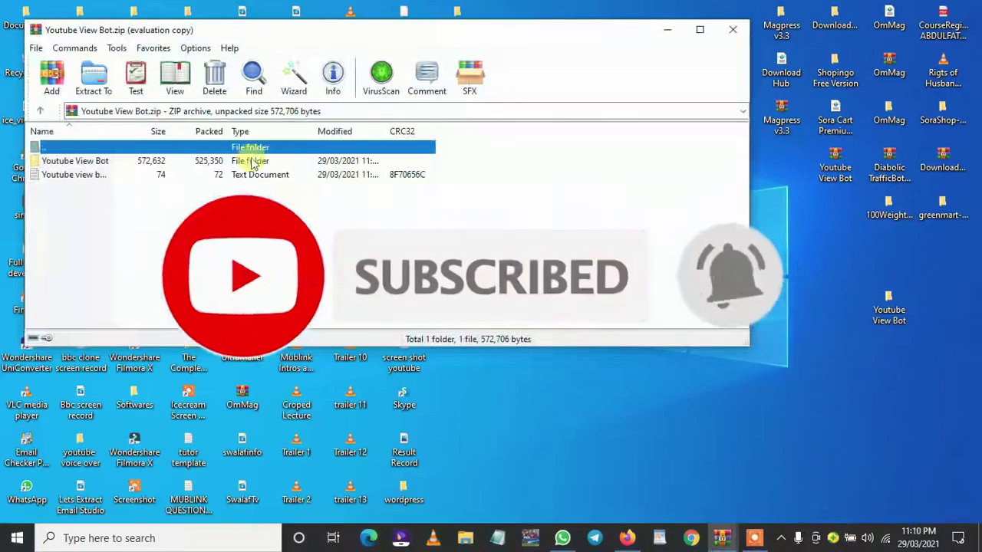
click(441, 196)
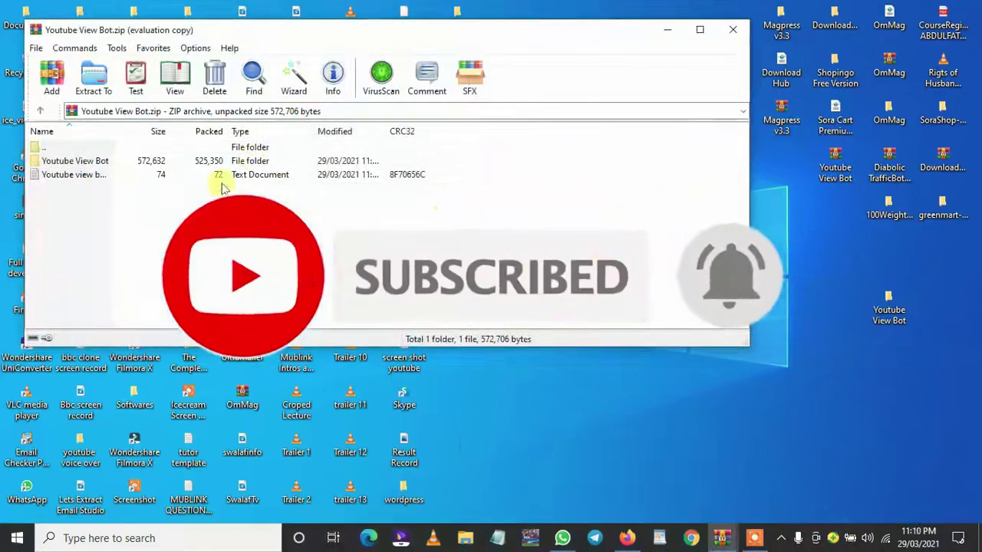
click(185, 161)
double_click(184, 161)
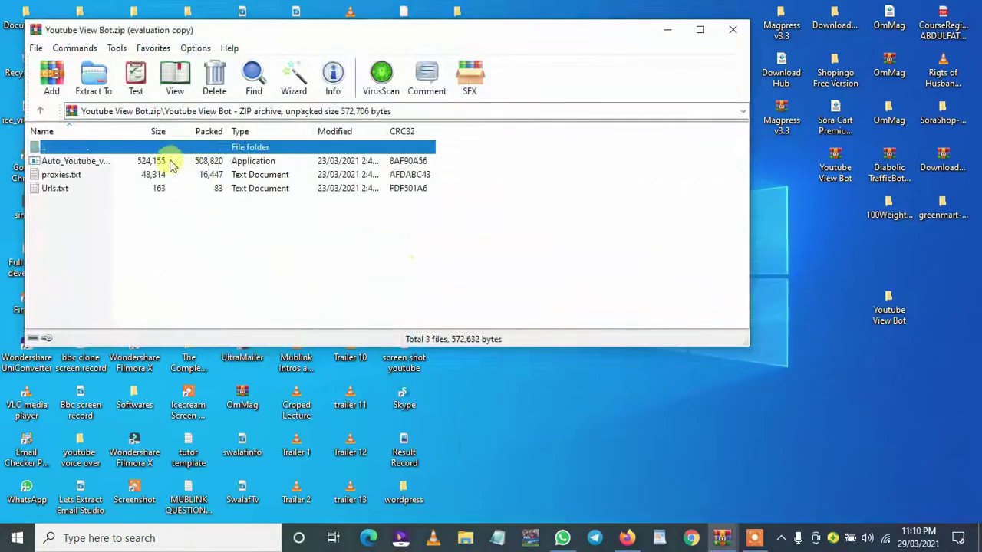
click(167, 162)
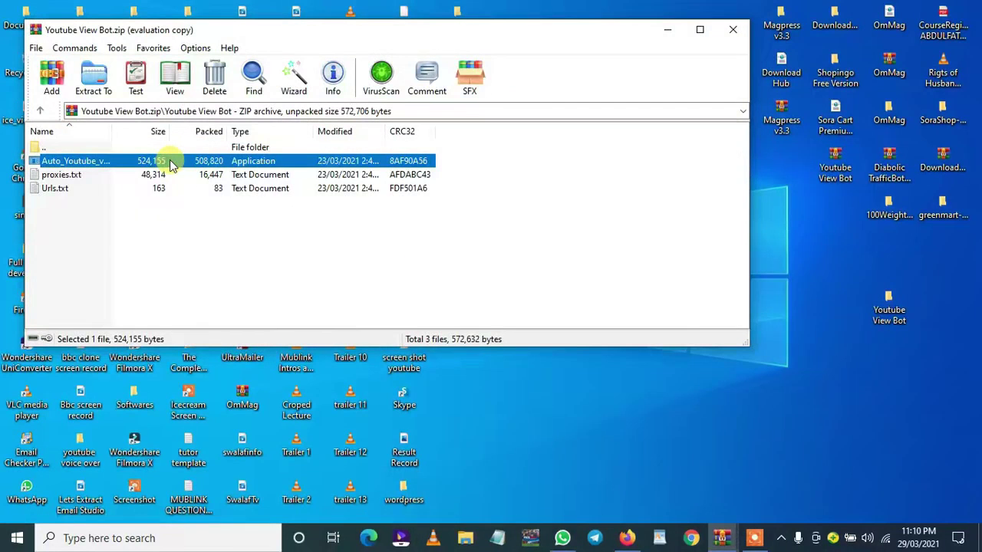
double_click(190, 162)
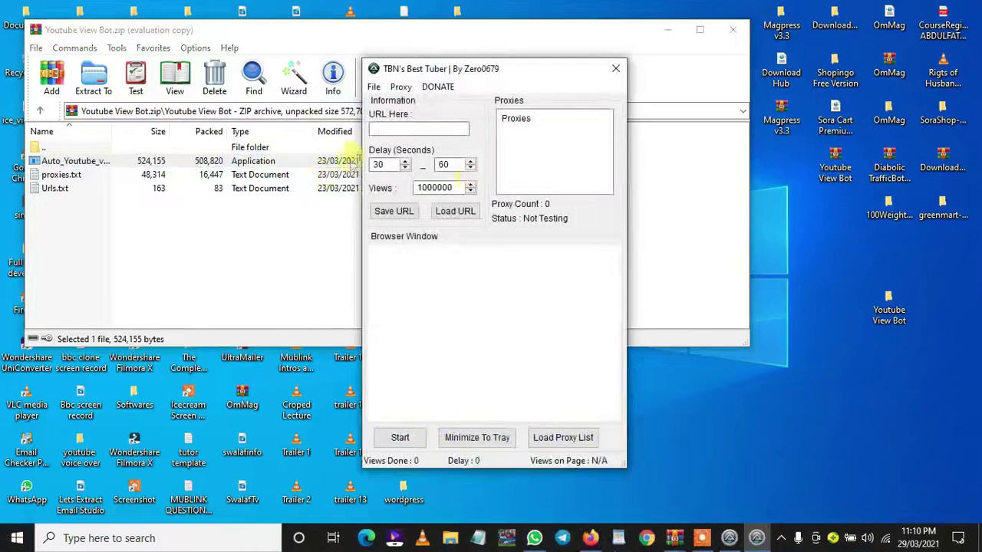
Step: Extract proxies.txt from the archive to the desktop and load it into TBN's Best Tuber as the proxy list
click(154, 176)
drag(154, 178, 785, 369)
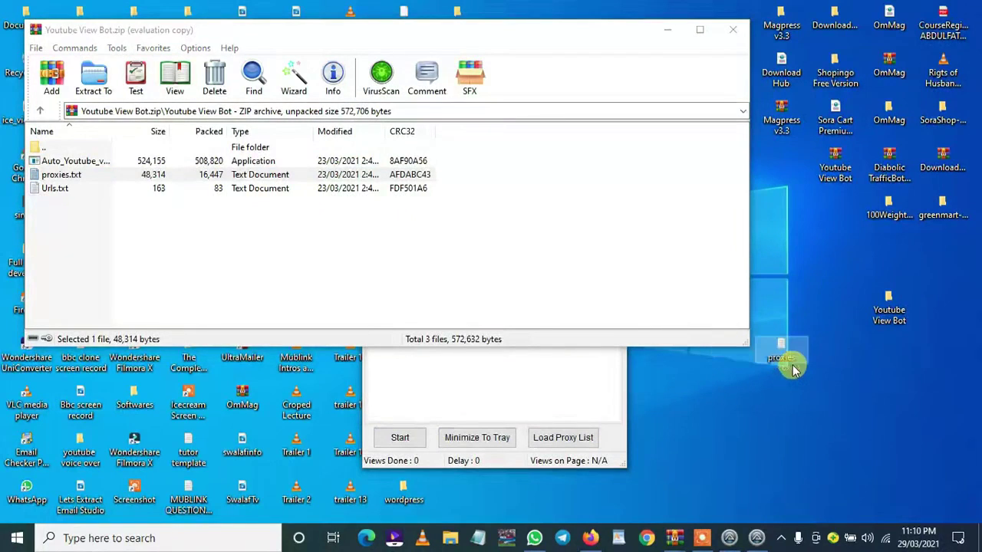
click(599, 392)
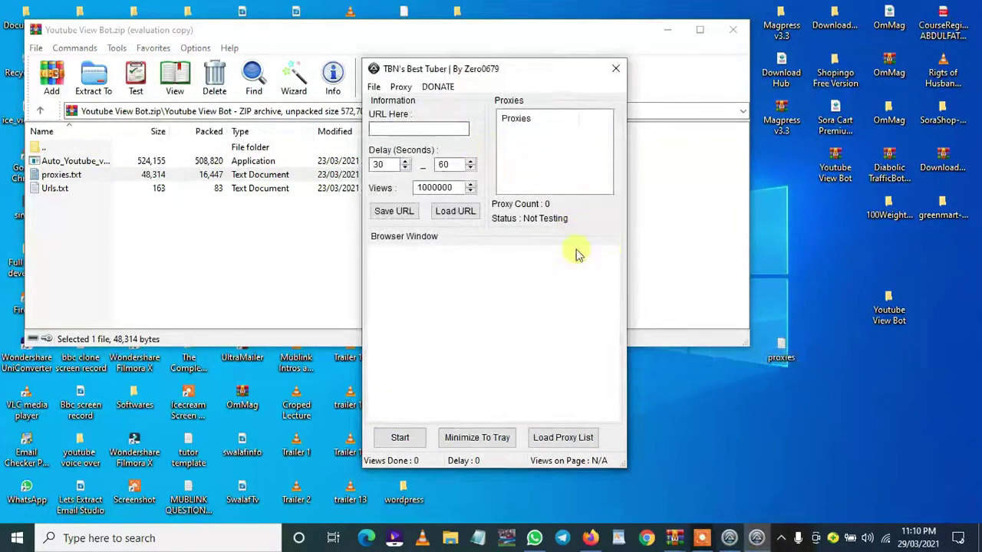
click(563, 438)
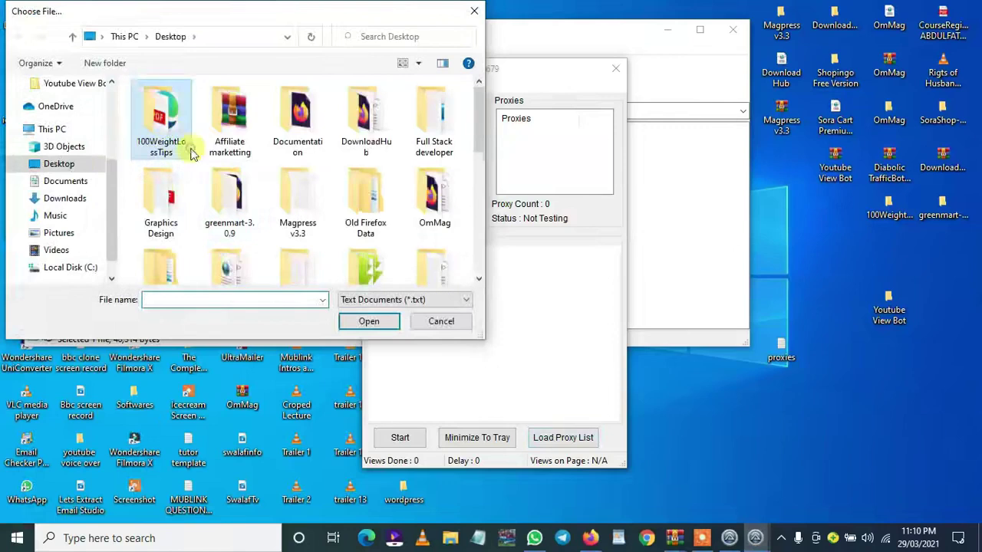
text(proxies)
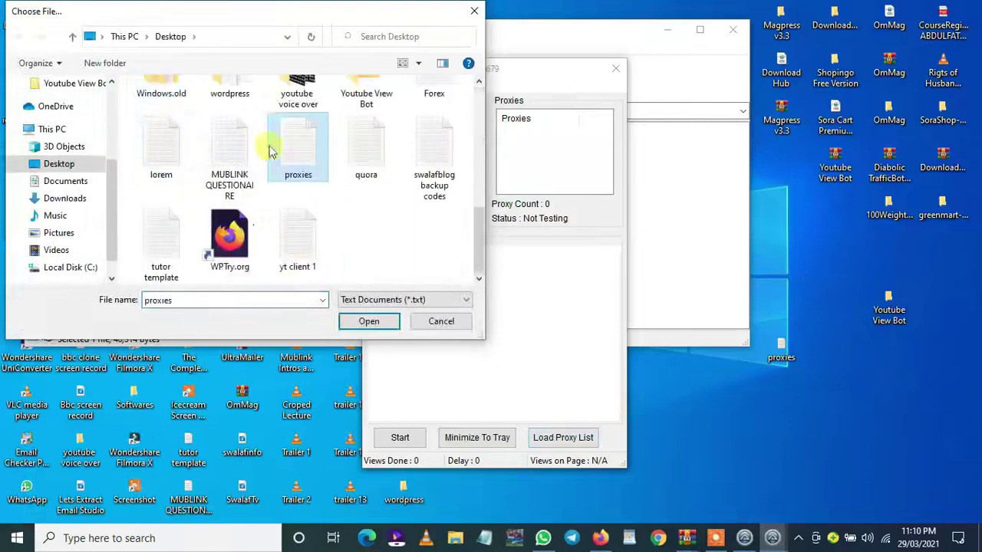
click(369, 325)
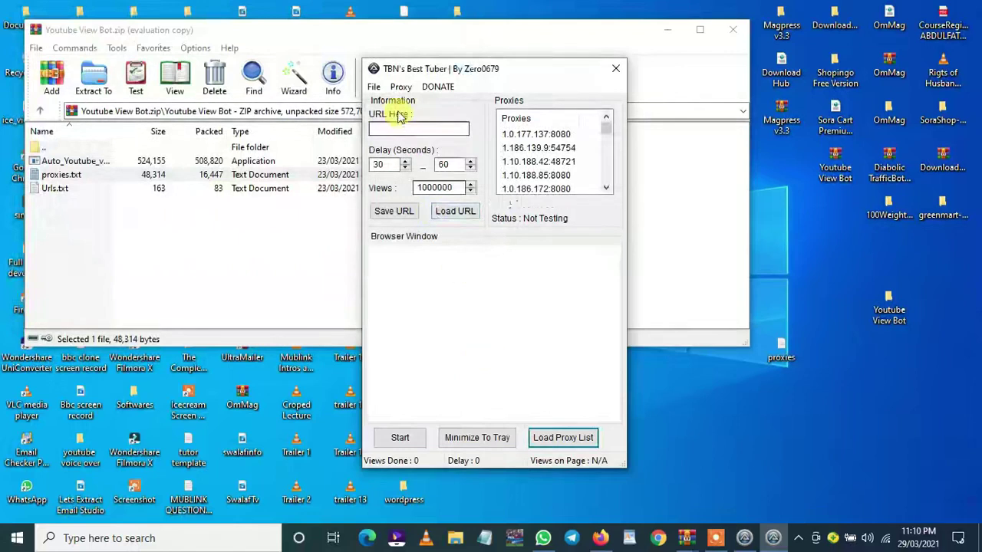
Step: Set the delay range to 1–2 seconds and the number of views to 50
click(430, 130)
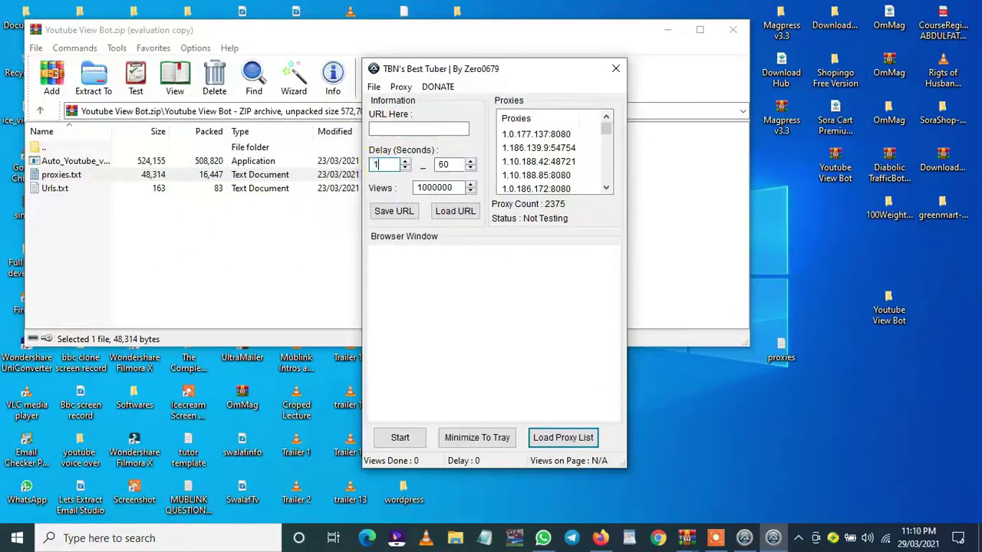
click(449, 164)
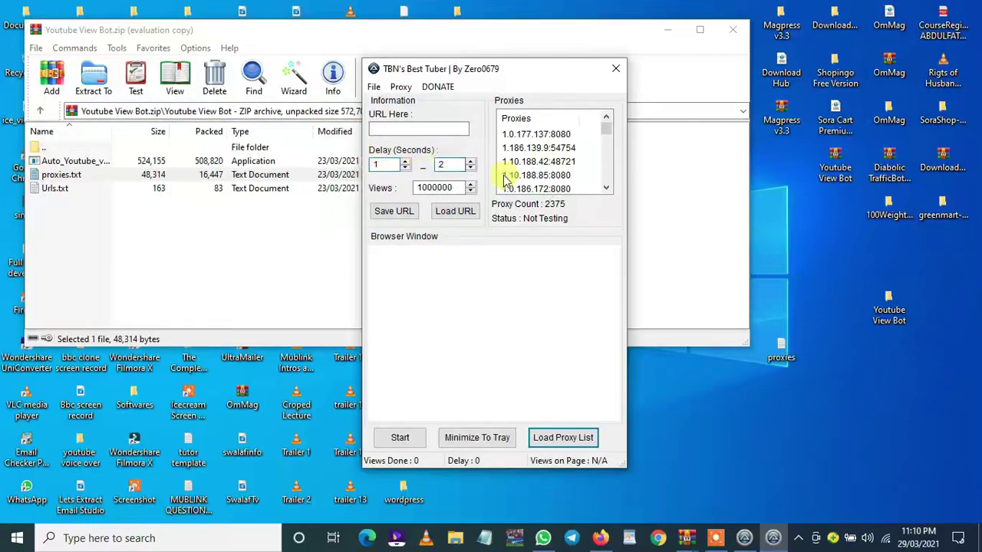
click(418, 127)
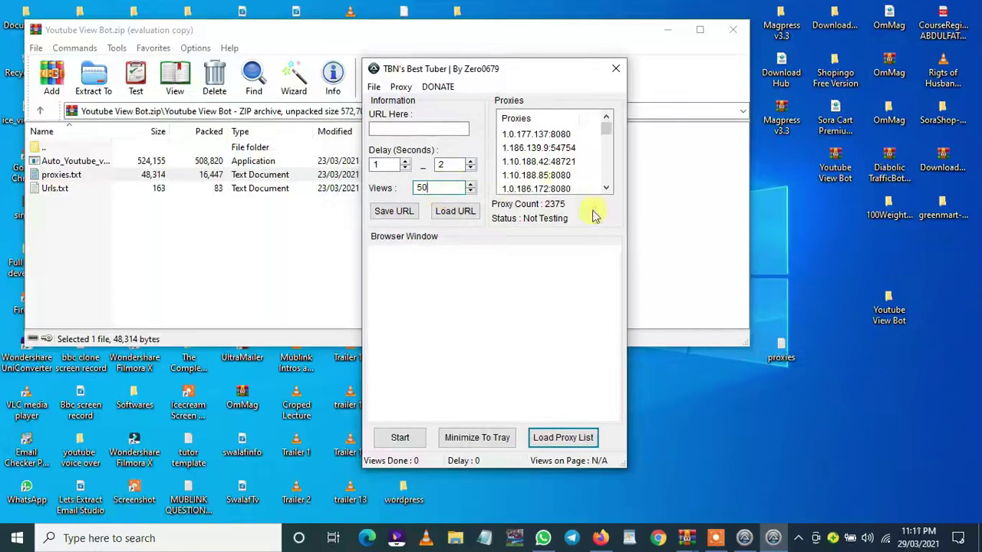
click(441, 129)
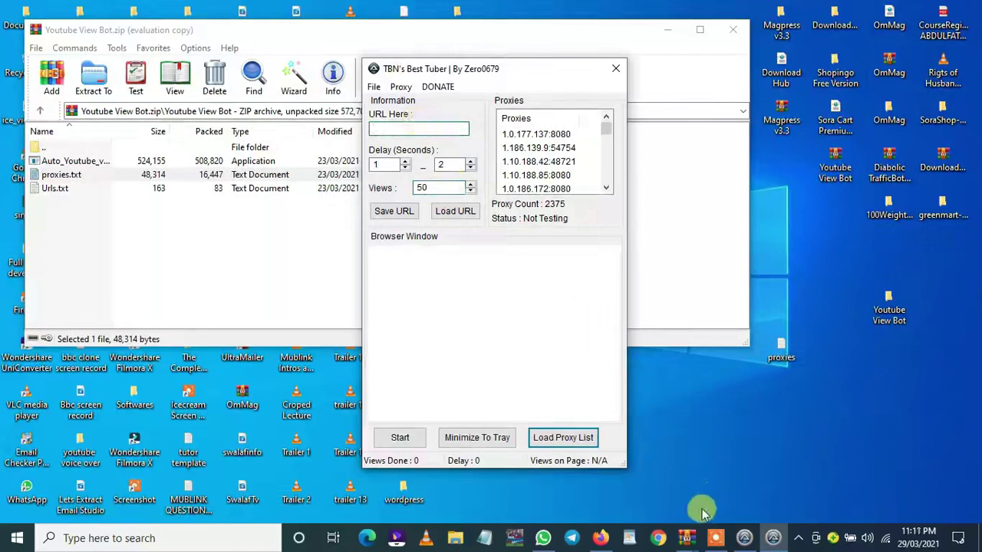
Step: Switch to Chrome and open youtube.com
click(660, 536)
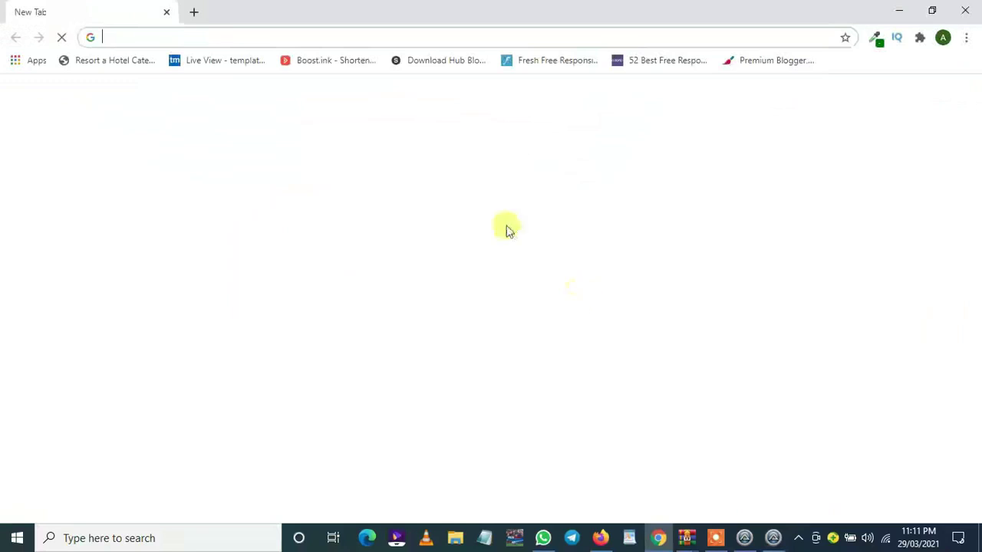
click(202, 37)
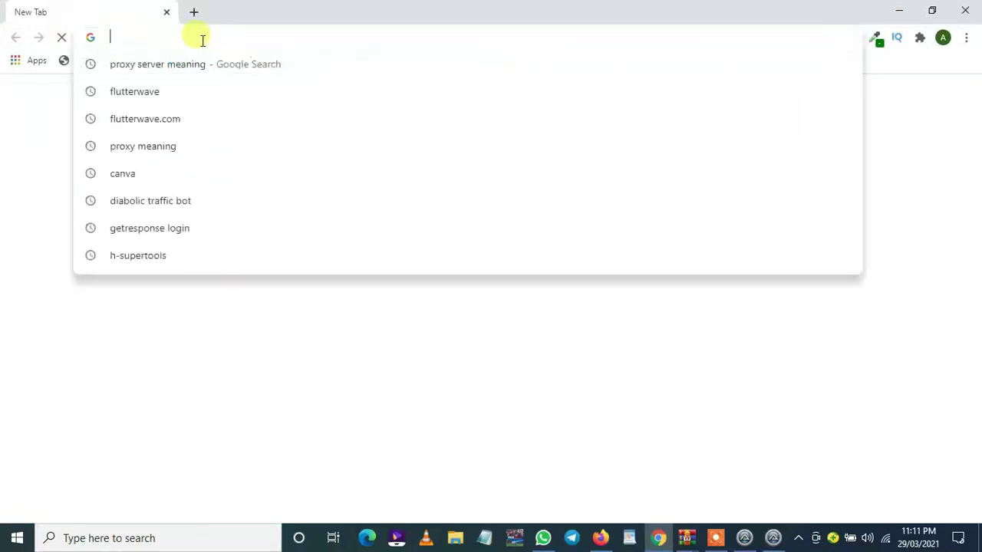
text(yo)
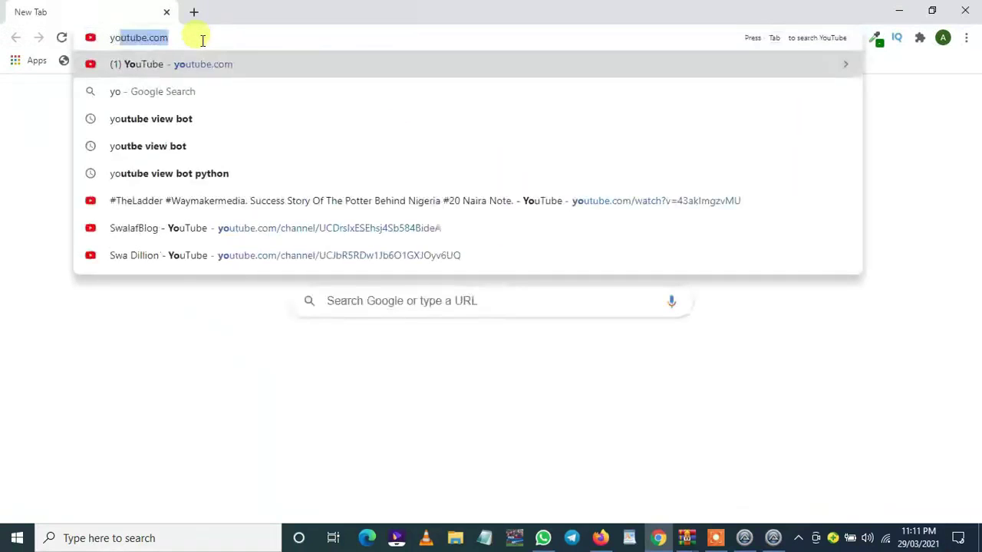
key(Return)
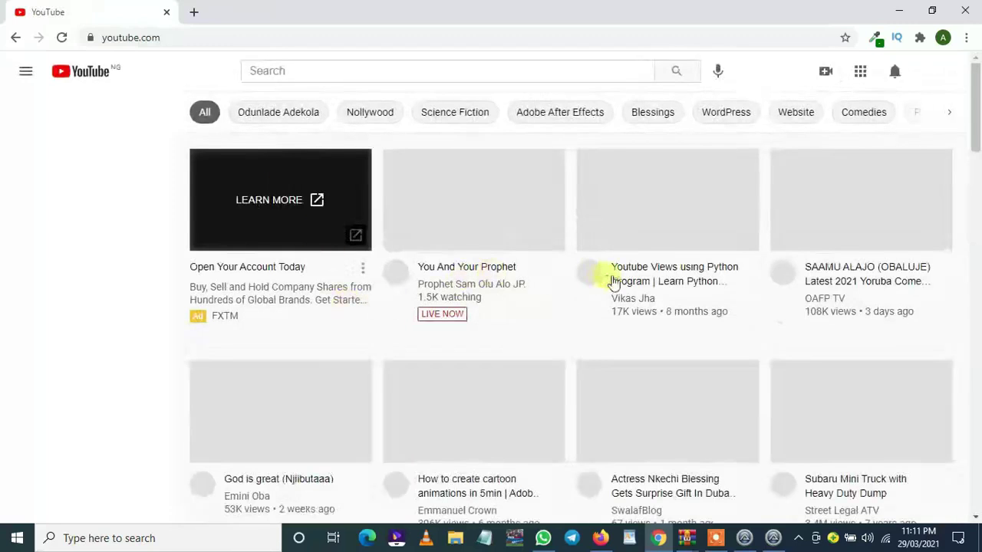
Step: Open the SAAMU ALAJO (OBALUJE) video, select its web address, and go back from the video page
click(859, 283)
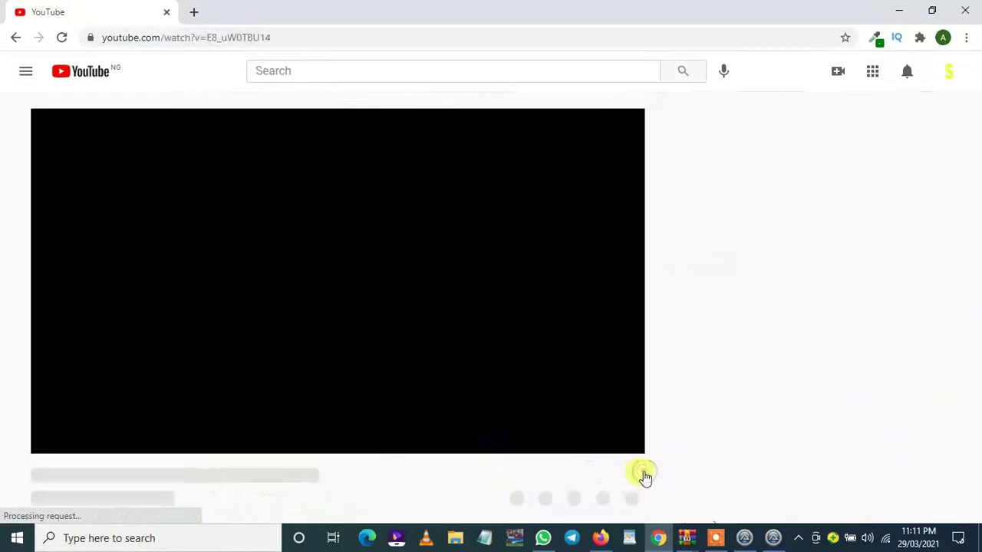
click(257, 38)
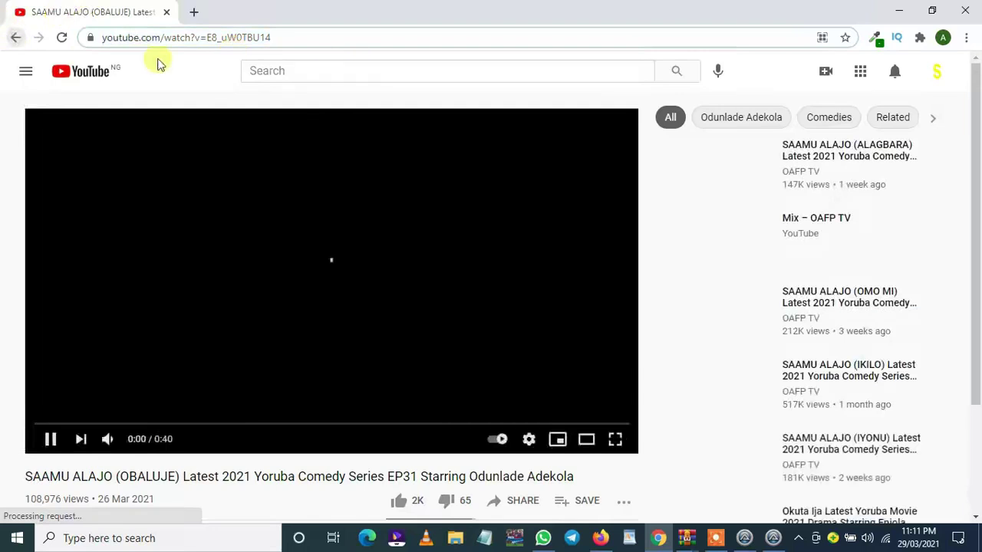
click(12, 38)
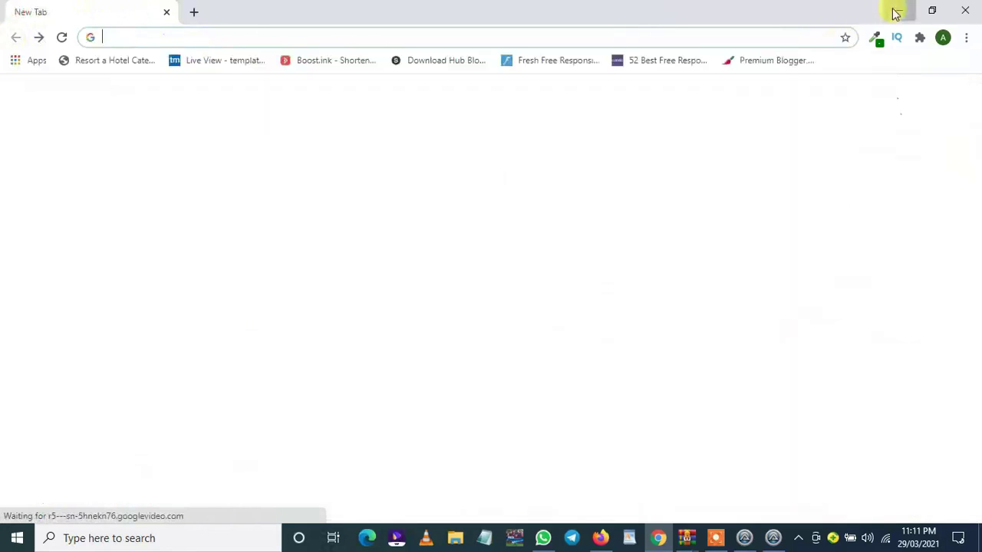
Step: Minimize Chrome, start the view bot in TBN's Best Tuber on the entered video URL, and stop the run
click(894, 10)
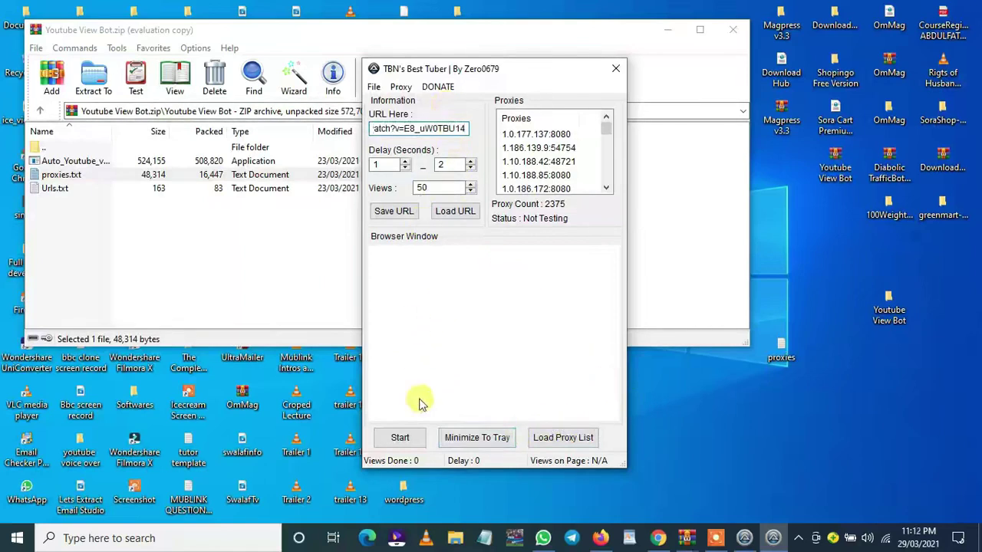
click(398, 439)
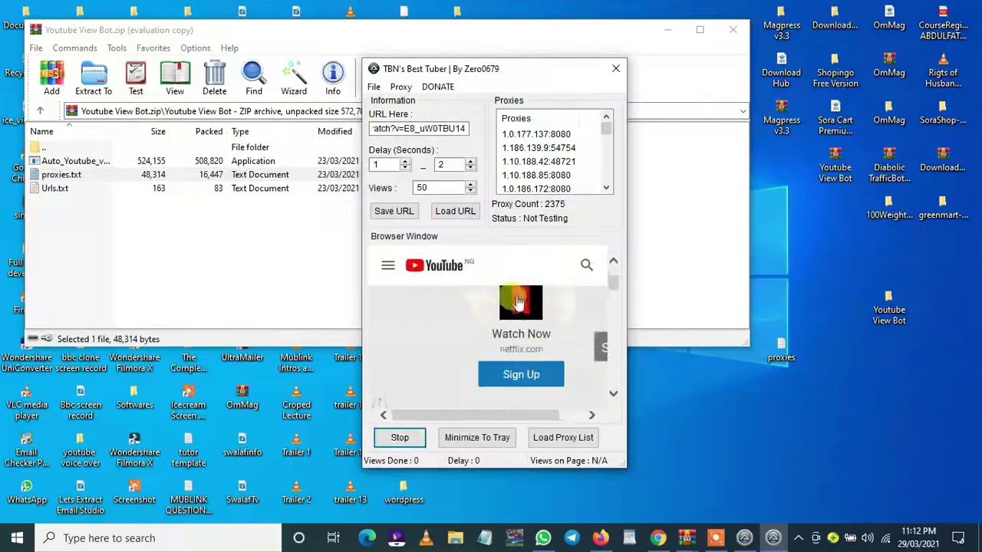
click(601, 349)
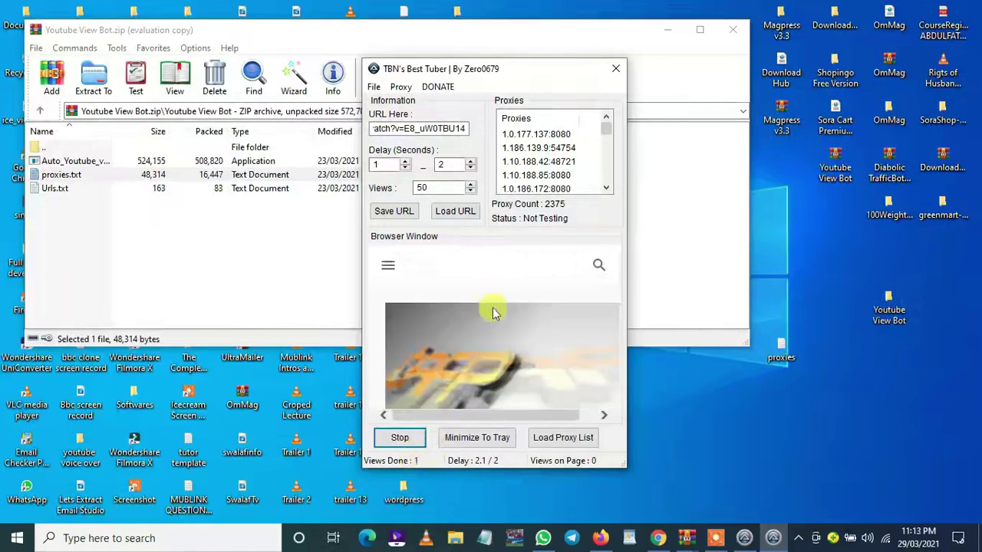
click(400, 441)
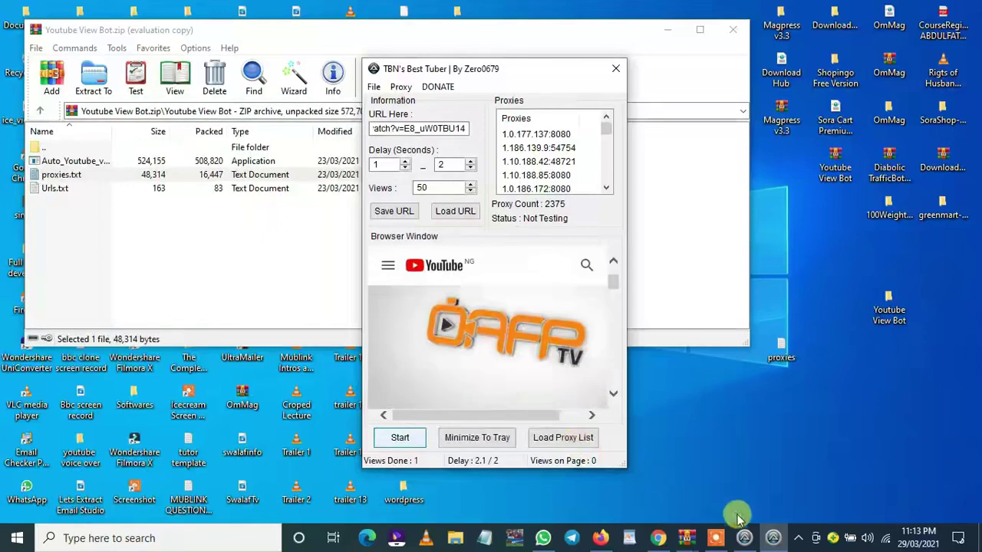
mouse_move(658, 537)
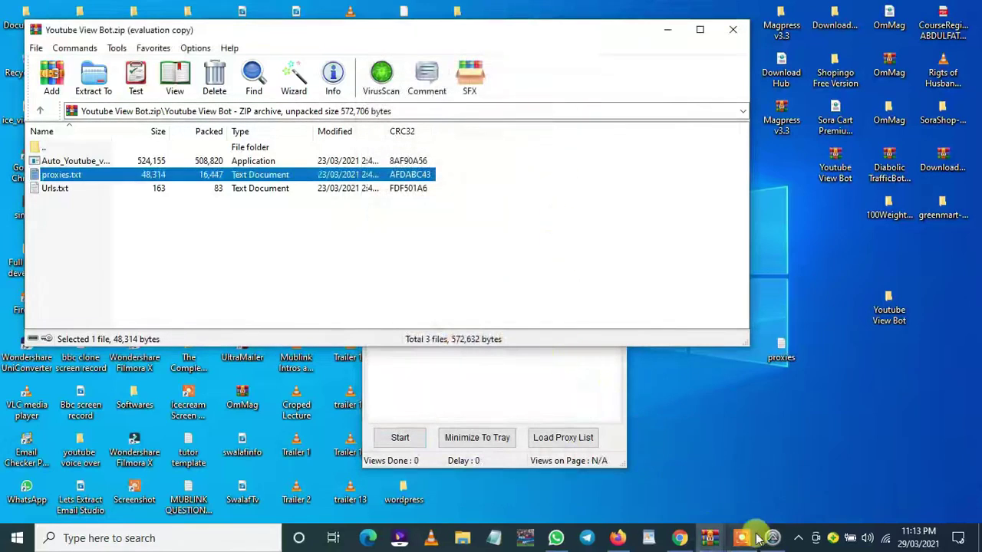
mouse_move(741, 537)
mouse_move(752, 498)
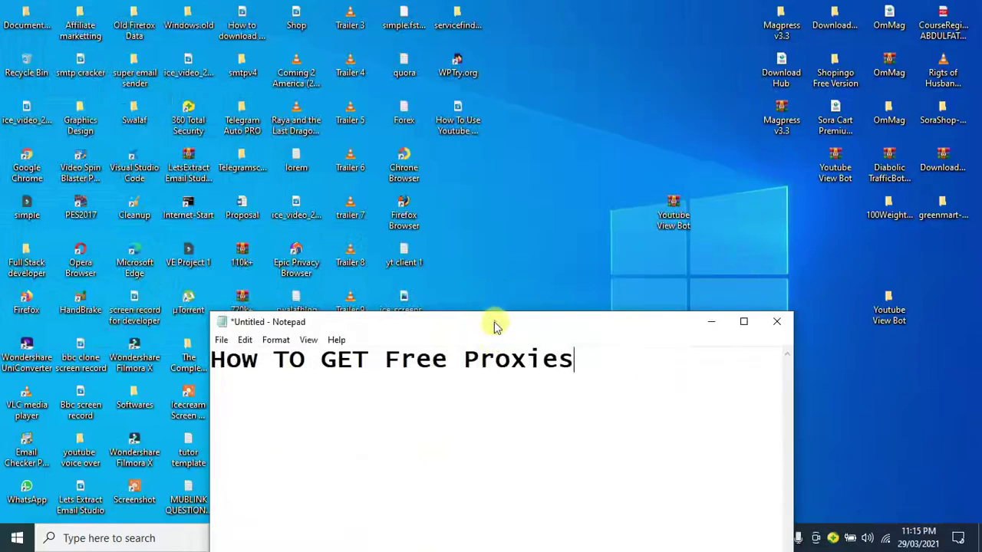
Step: Move the Notepad window with the "How TO GET Free Proxies" note higher on the desktop and minimize it
drag(494, 323, 510, 235)
drag(580, 278, 627, 297)
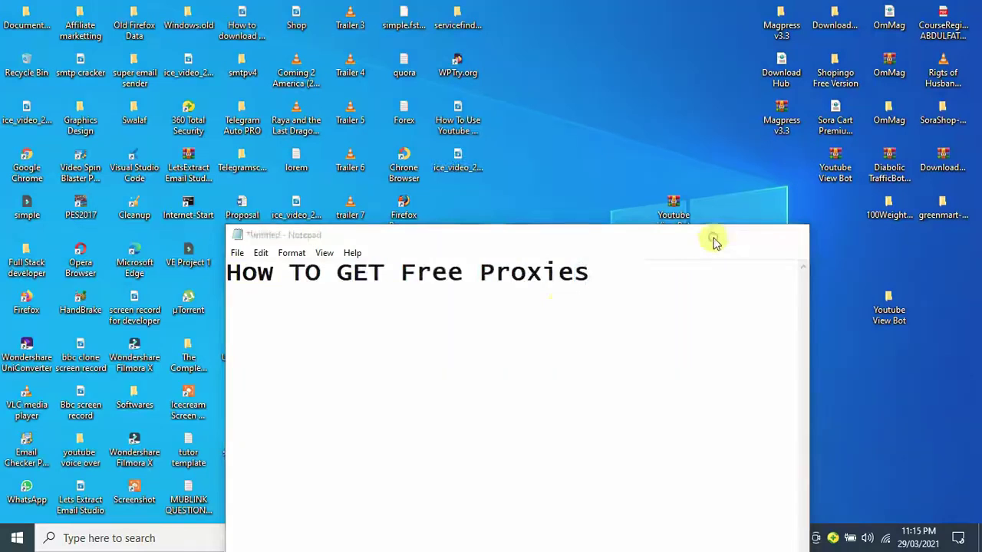
click(713, 240)
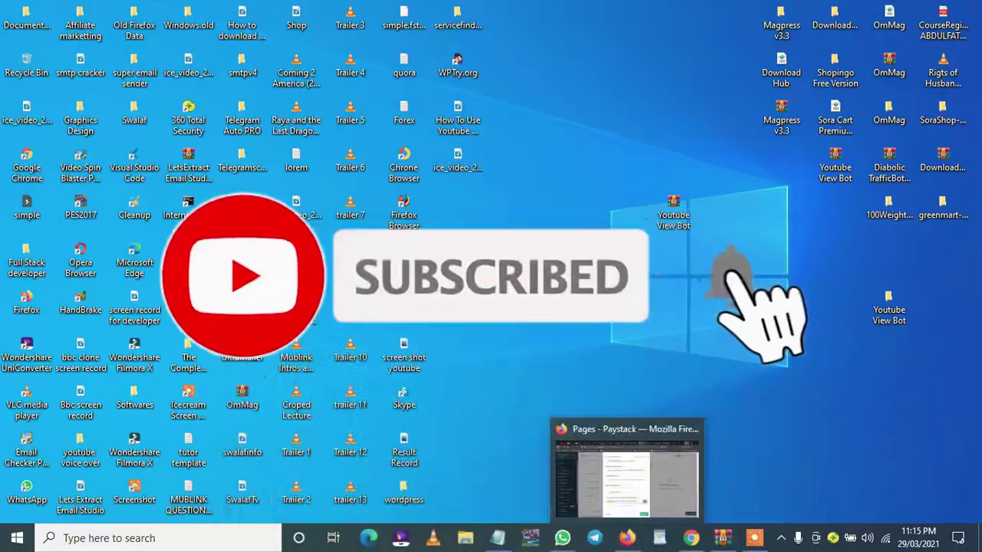
Step: Switch to Chrome and search Google for "public proxy copy"
click(693, 539)
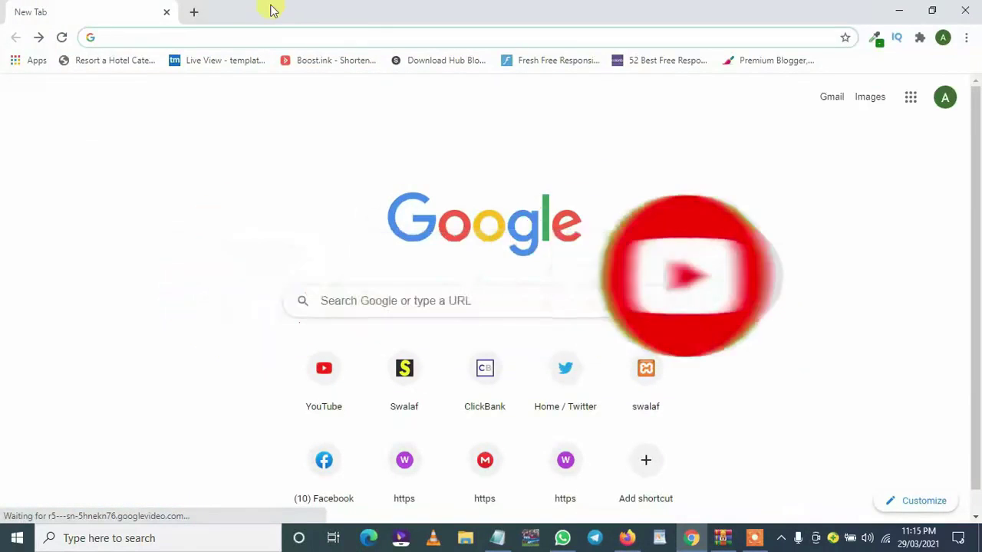
text(Fre)
key(BackSpace)
key(BackSpace)
key(BackSpace)
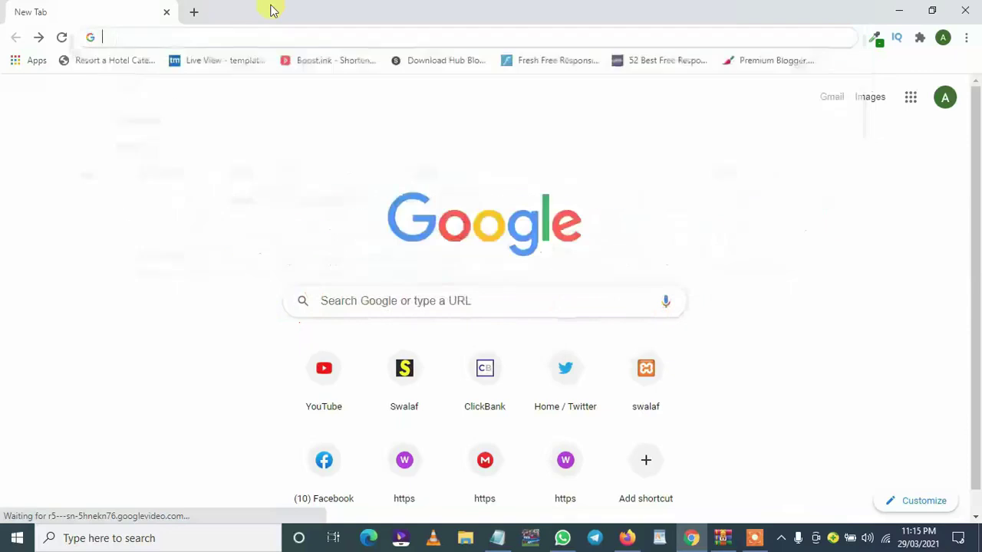
text(p)
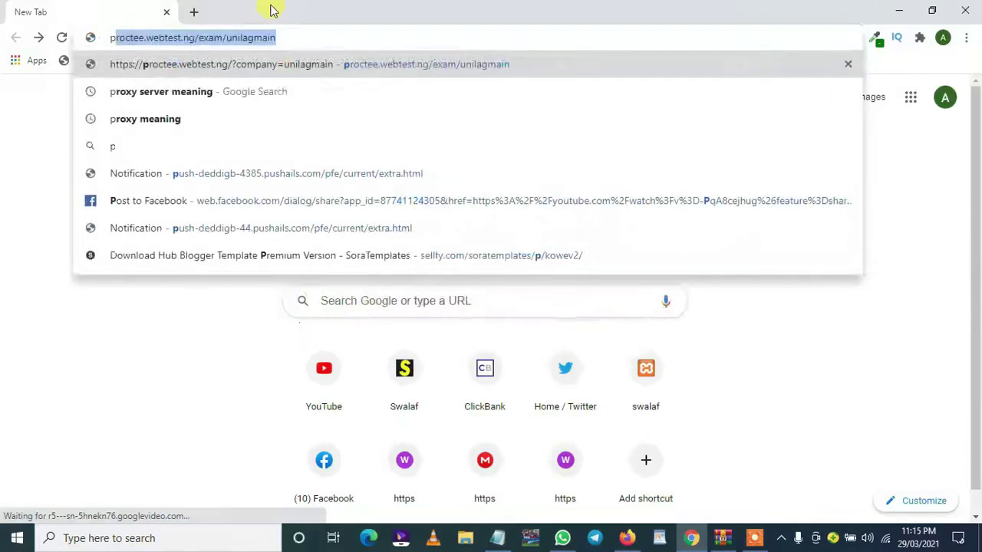
text(ubli)
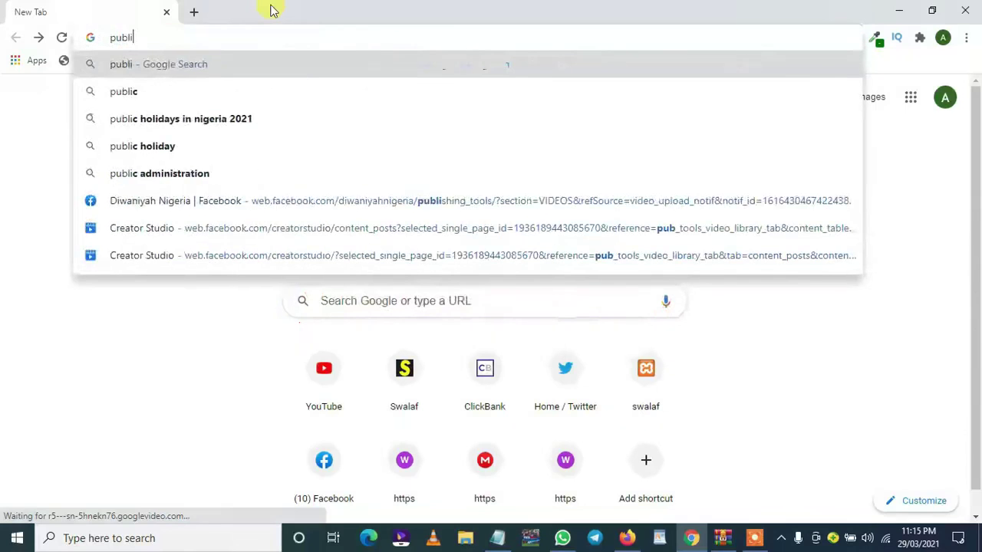
text(c pro)
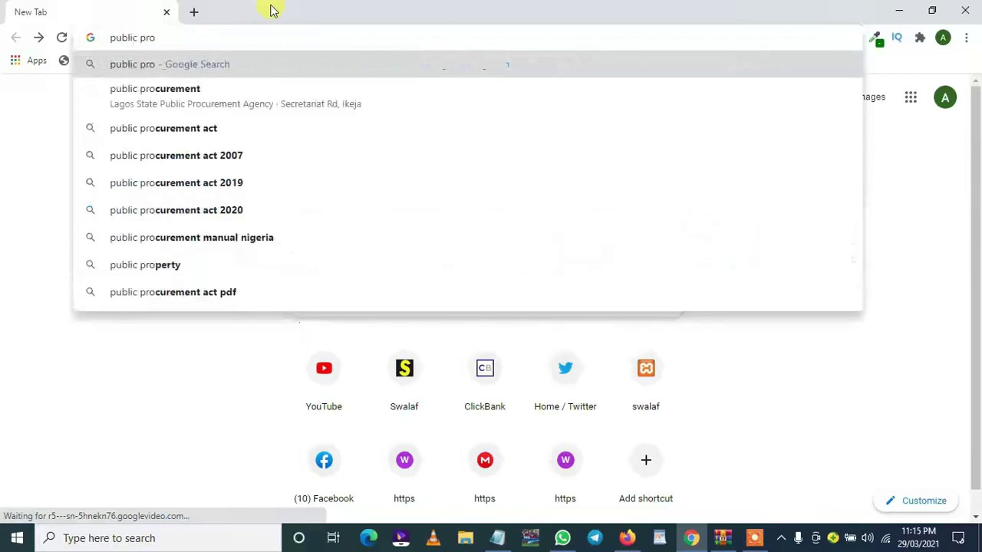
text(xy)
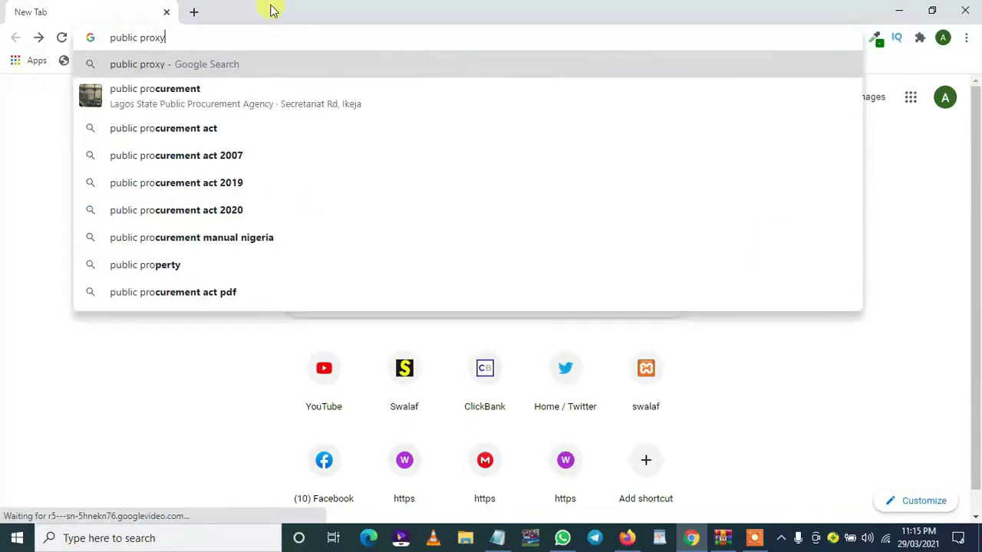
text( d)
key(BackSpace)
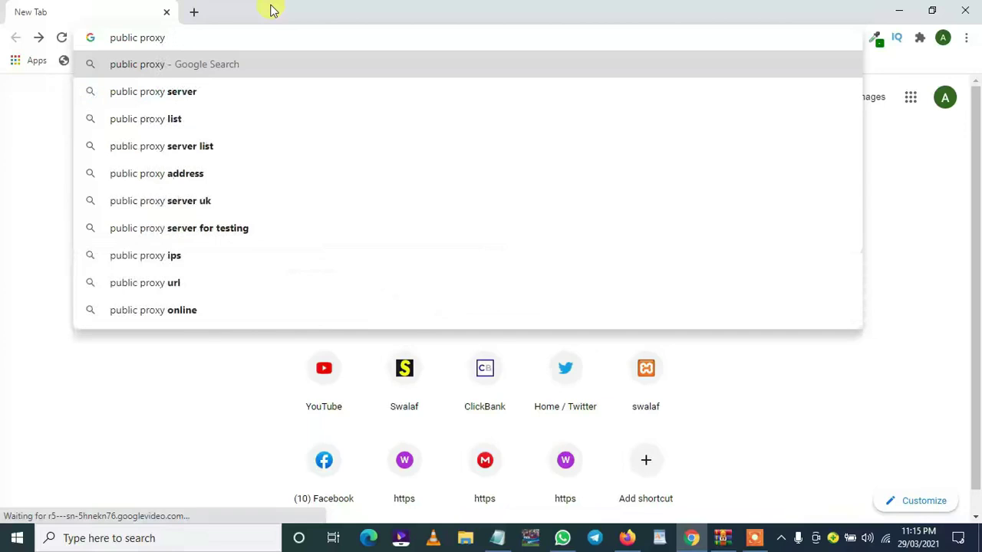
text(copy)
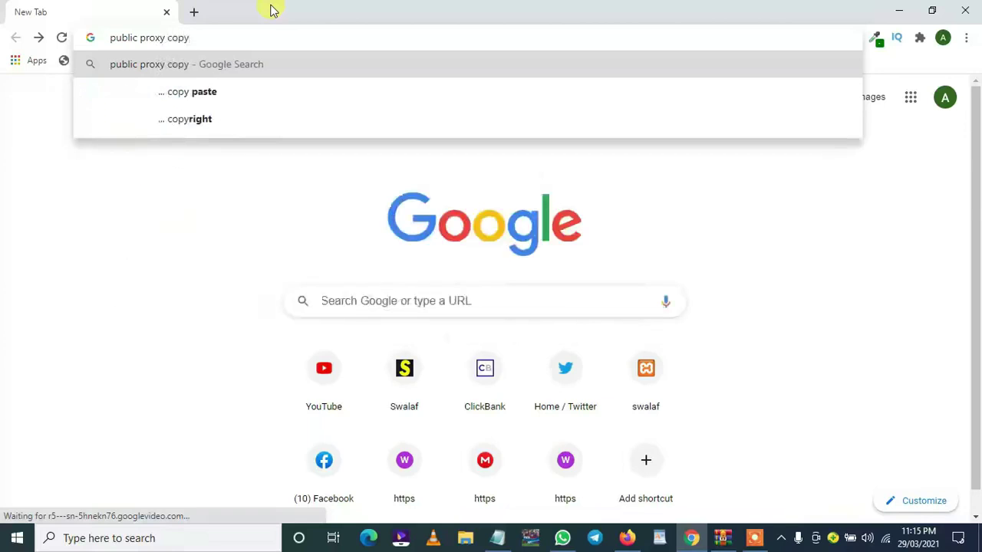
key(Return)
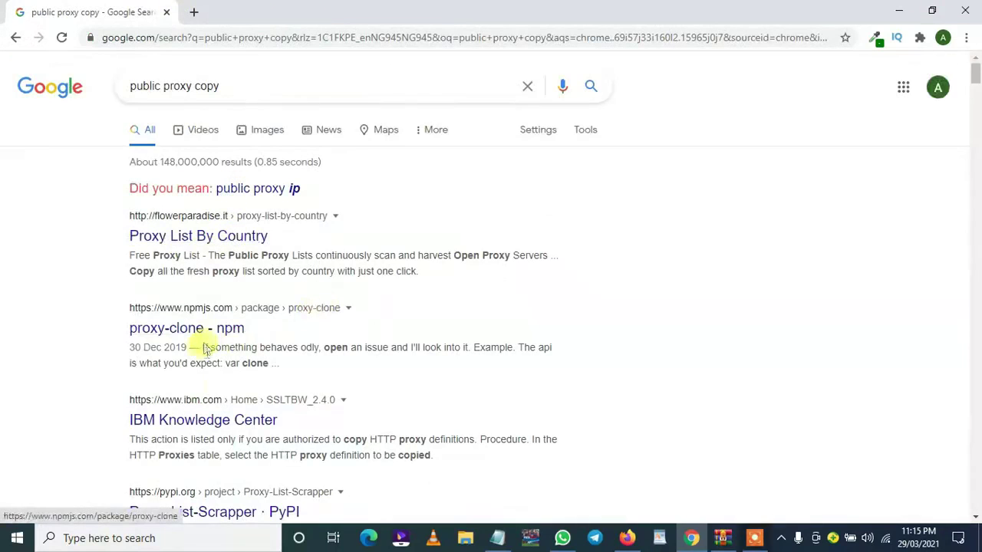
Step: Change the Google search query to "public proxy download" and run the search
click(241, 84)
key(BackSpace)
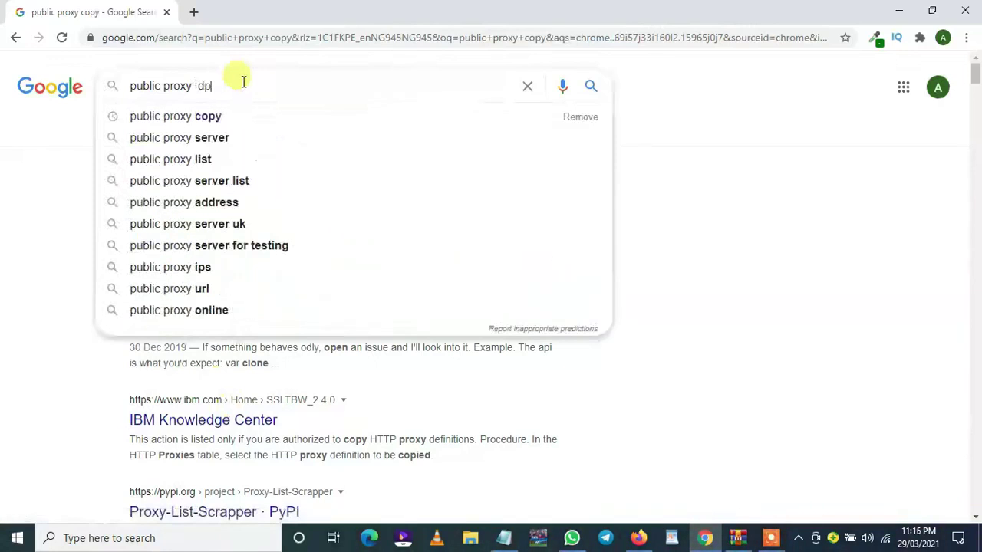
key(BackSpace)
text(ow)
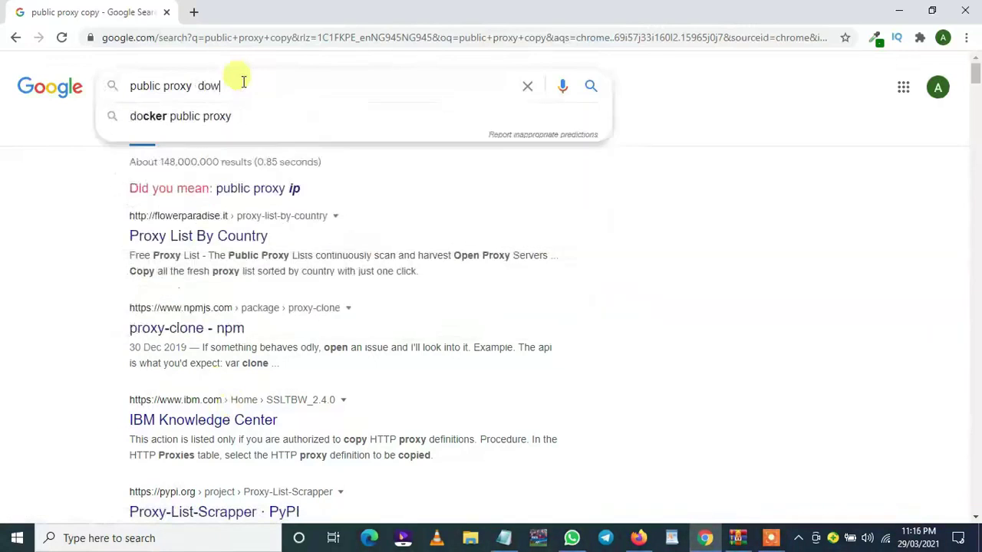
text(nload)
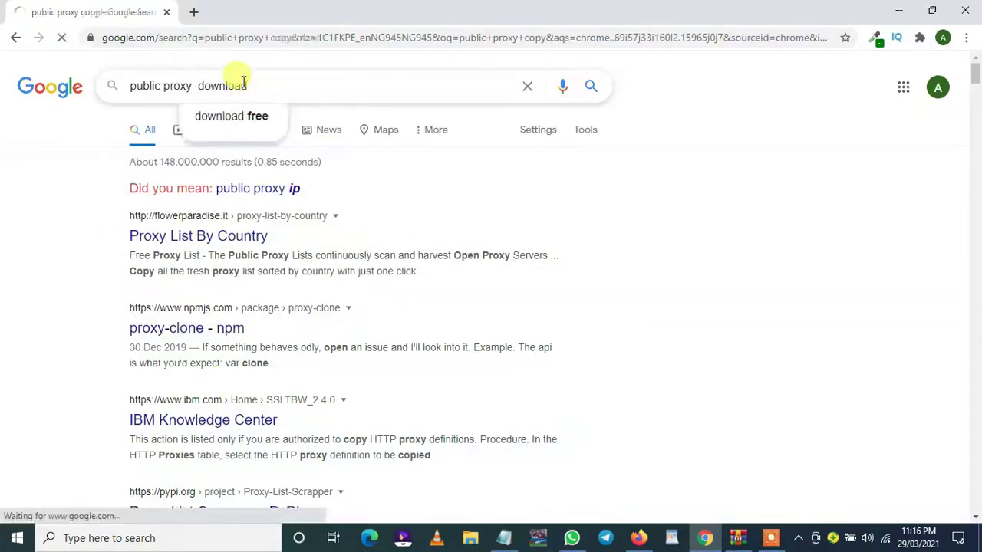
key(Return)
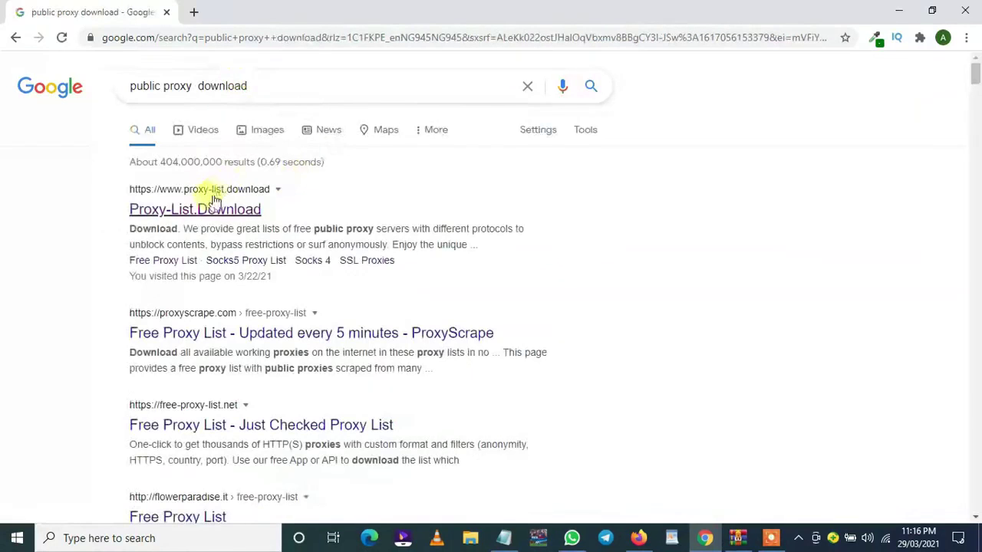
Step: Open Proxy-List.Download from the search results and download its HTTP proxies list as a .txt file
click(207, 201)
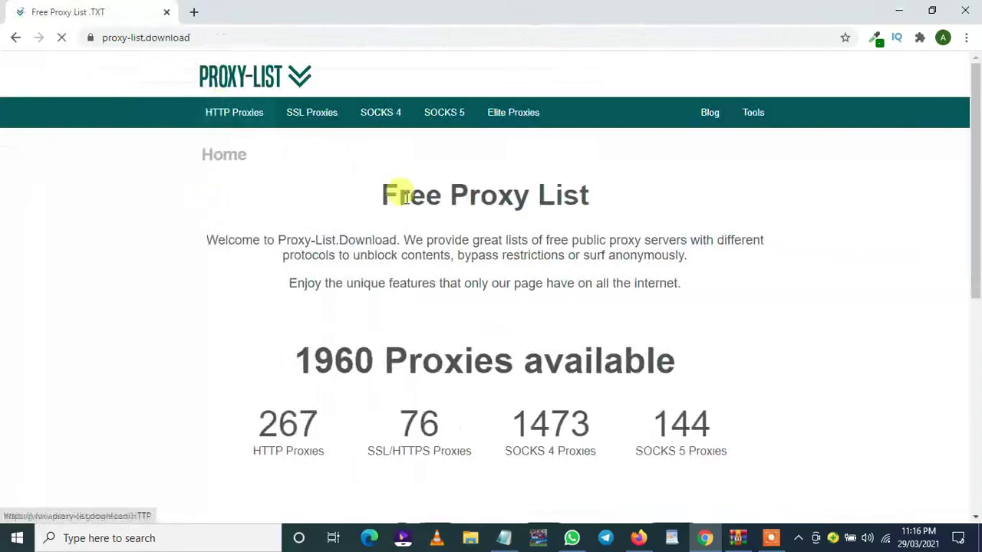
click(238, 115)
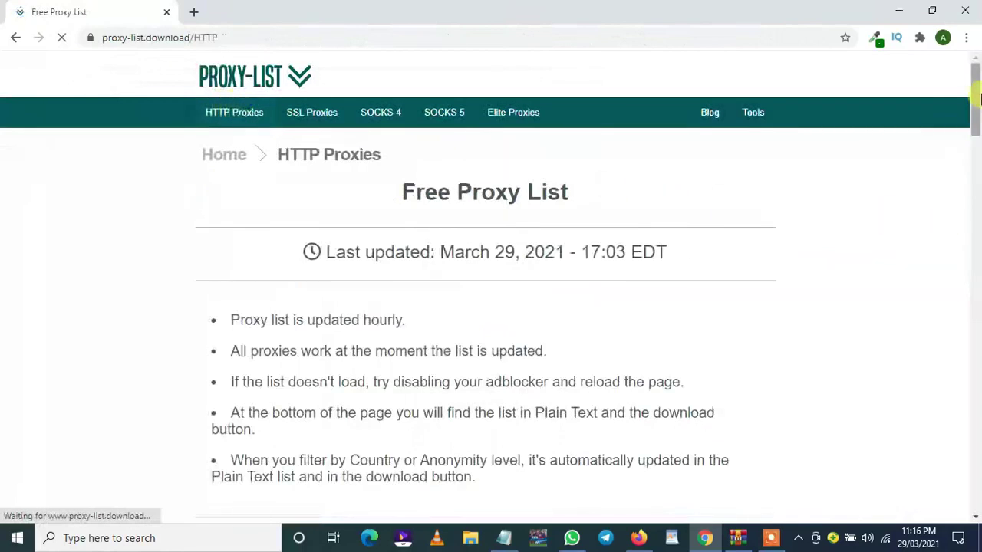
drag(977, 99, 978, 284)
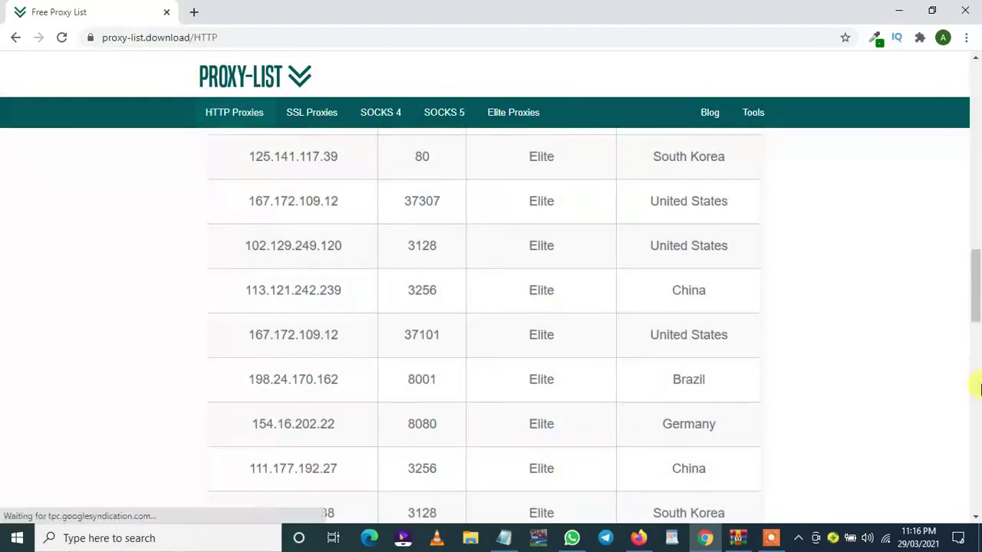
drag(978, 255, 977, 392)
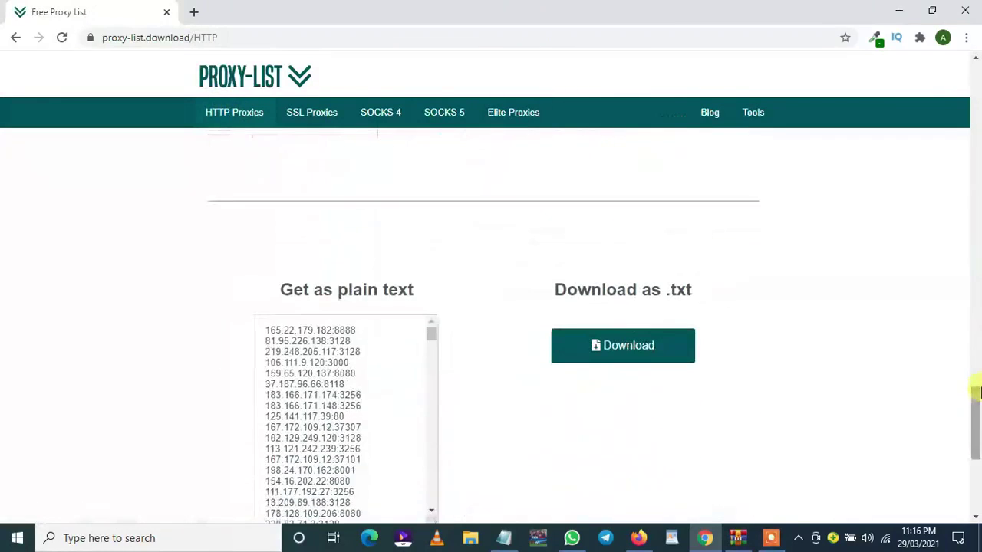
click(613, 347)
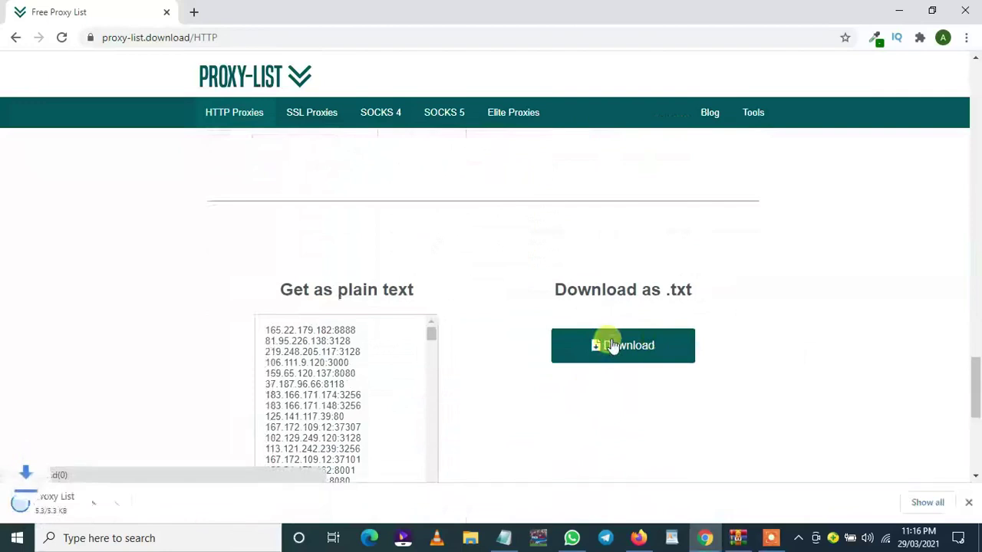
Step: Return to the search results, download the HTTP proxy list from ProxyScrape's free proxy list page, and go back to the results
click(15, 38)
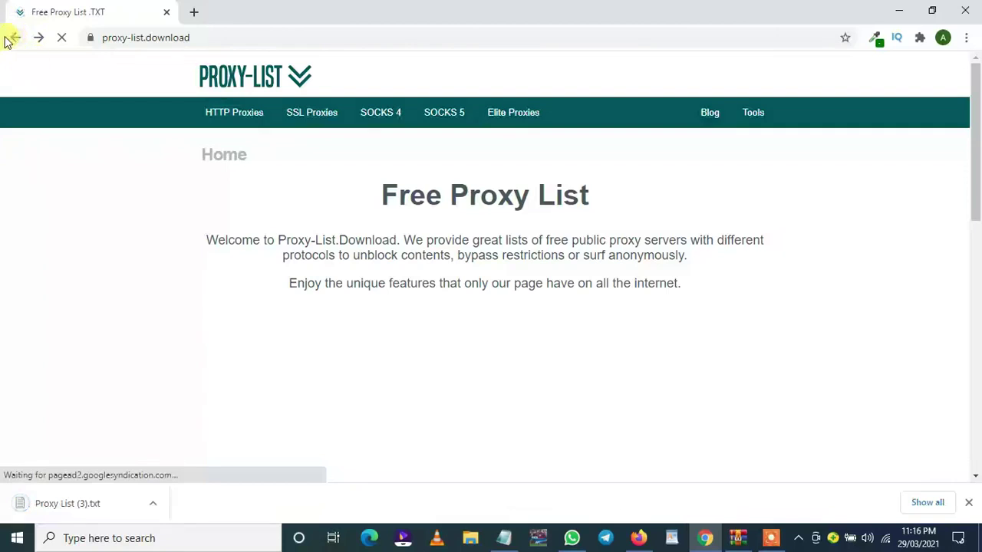
click(9, 38)
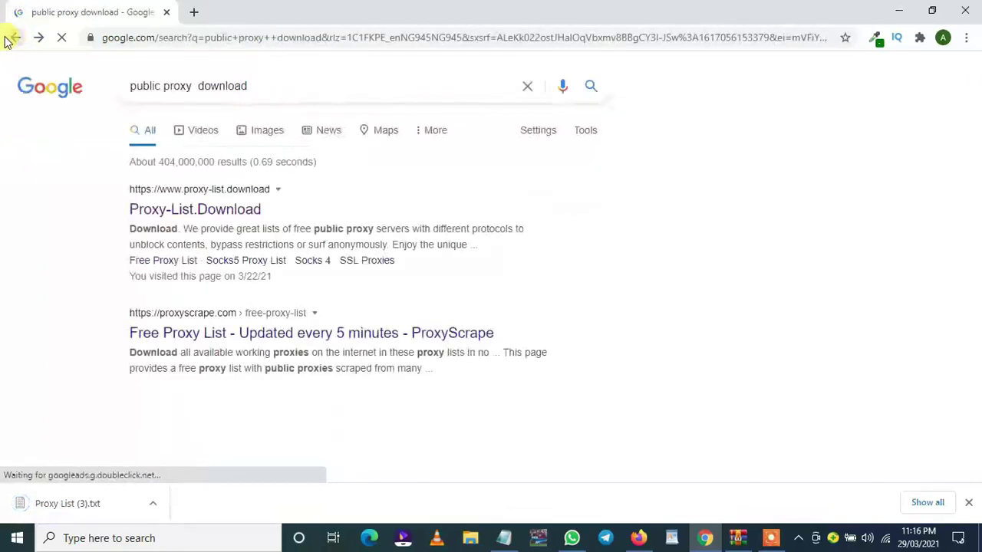
click(225, 334)
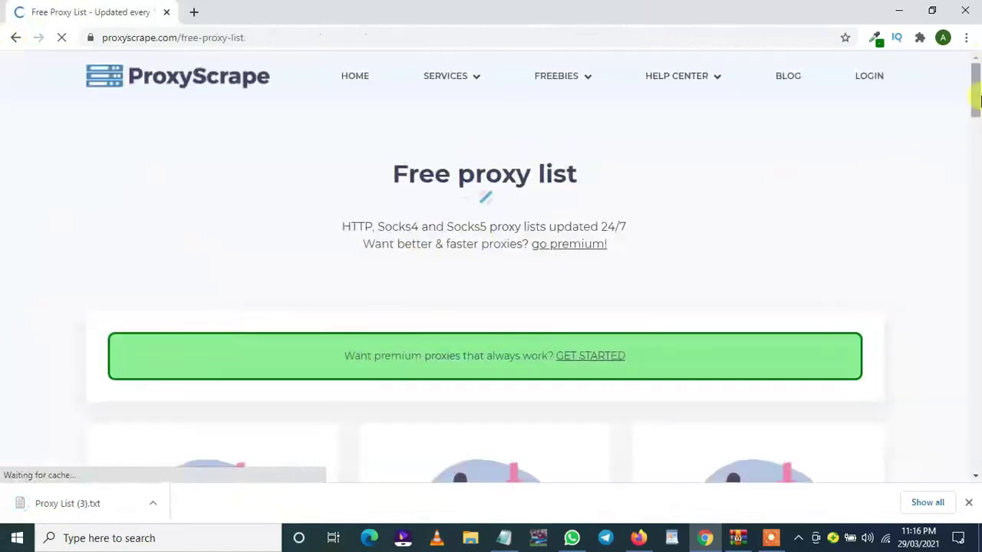
drag(979, 99, 978, 170)
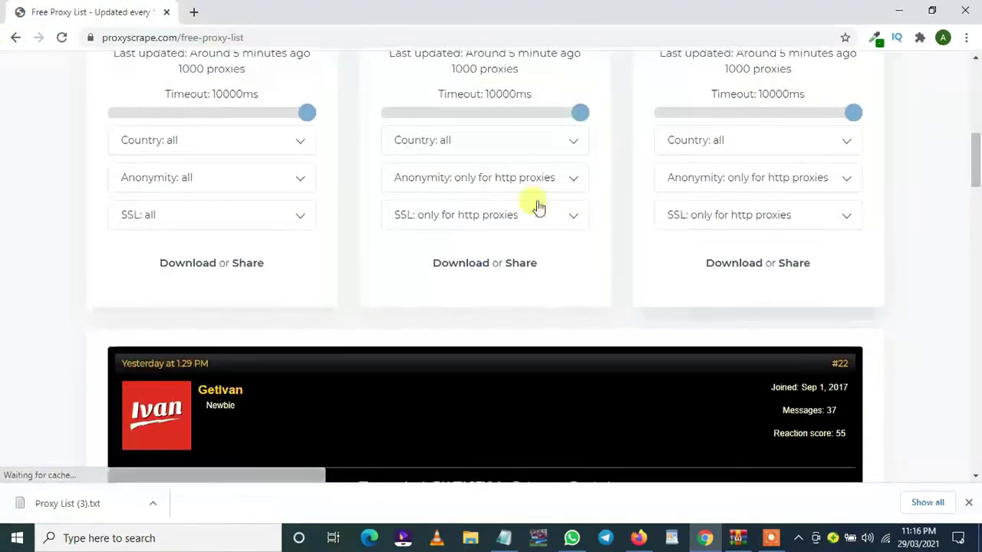
click(184, 264)
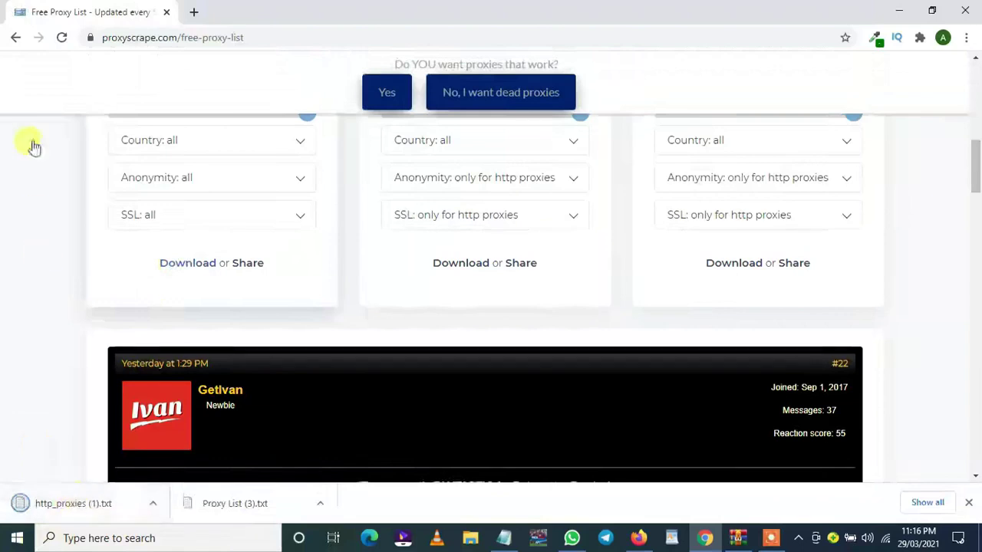
click(14, 36)
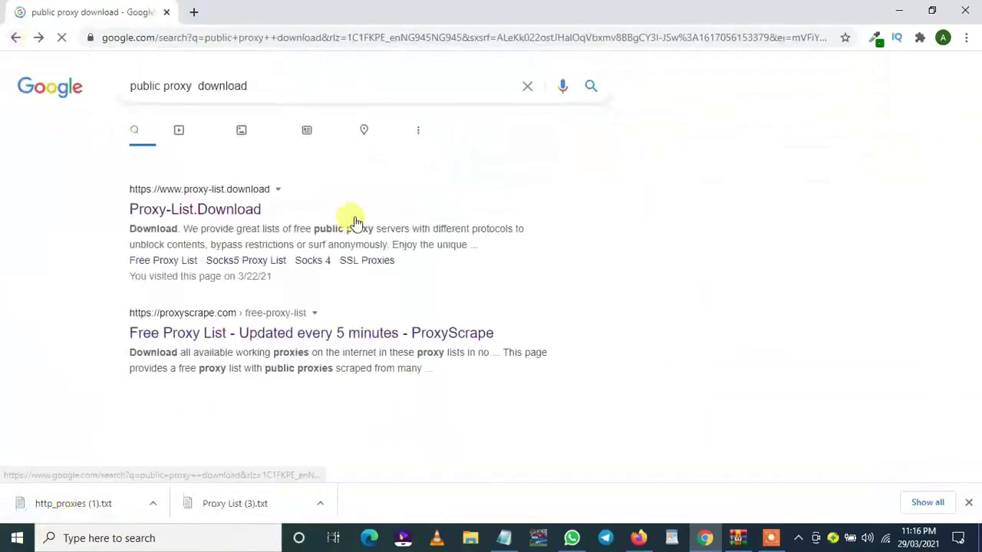